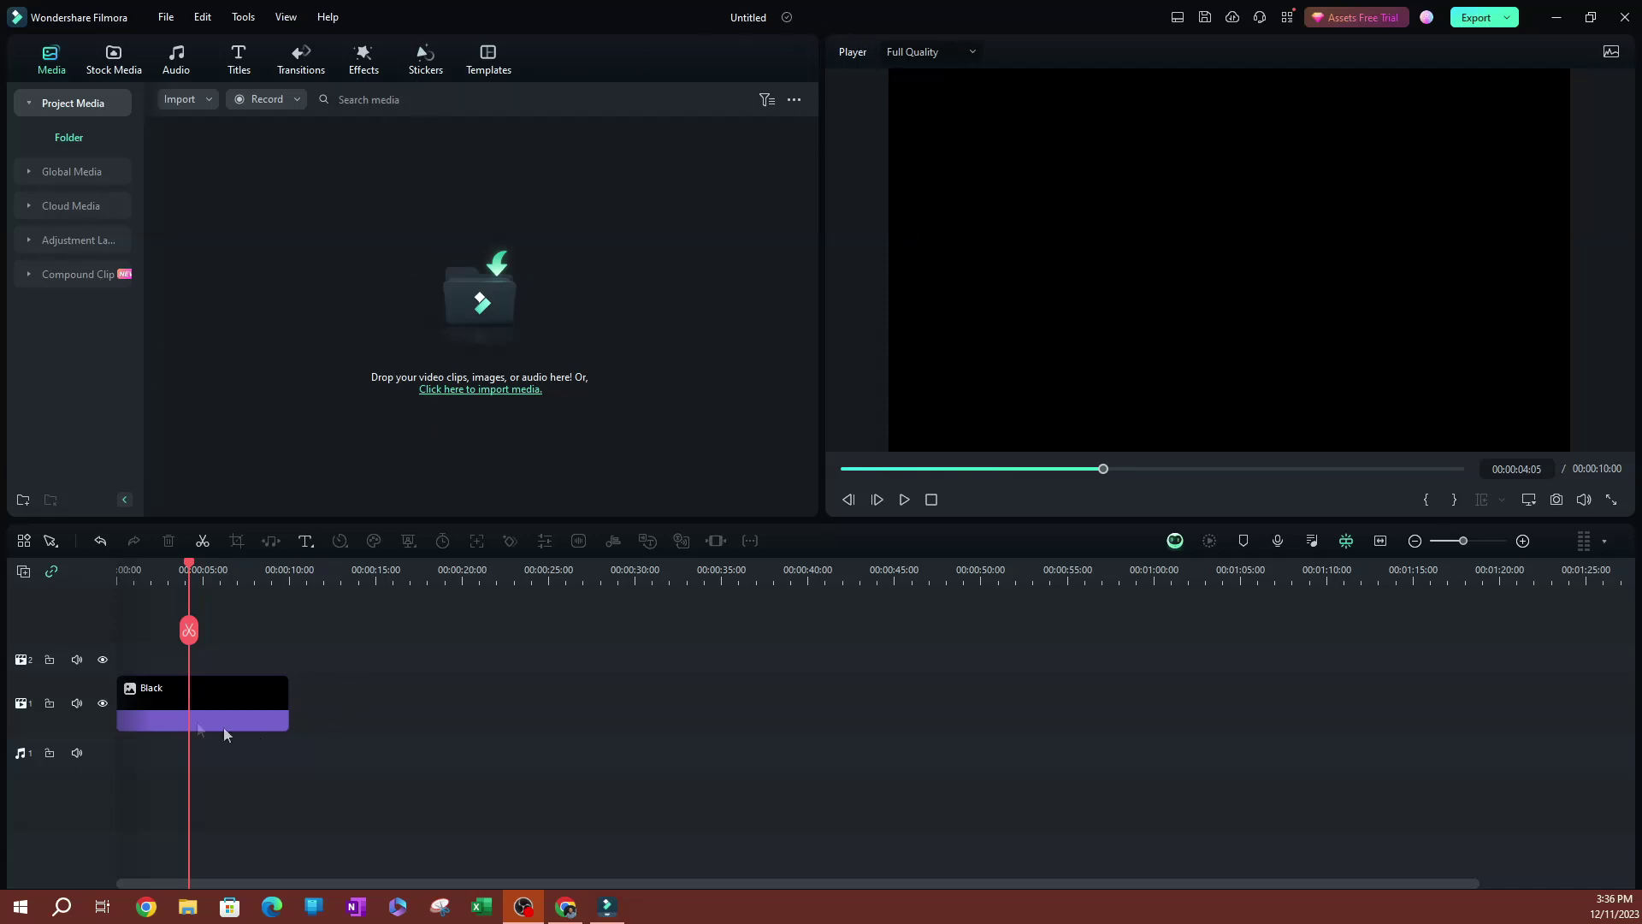
Preview the black clip, then browse the Titles library to the Plain Text category.
{"action": "mouse_move", "coordinate": [188, 562]}
{"action": "left_mouse_down"}
{"action": "mouse_move", "coordinate": [120, 565]}
{"action": "mouse_move", "coordinate": [232, 569]}
{"action": "mouse_move", "coordinate": [187, 567]}
{"action": "left_mouse_up"}
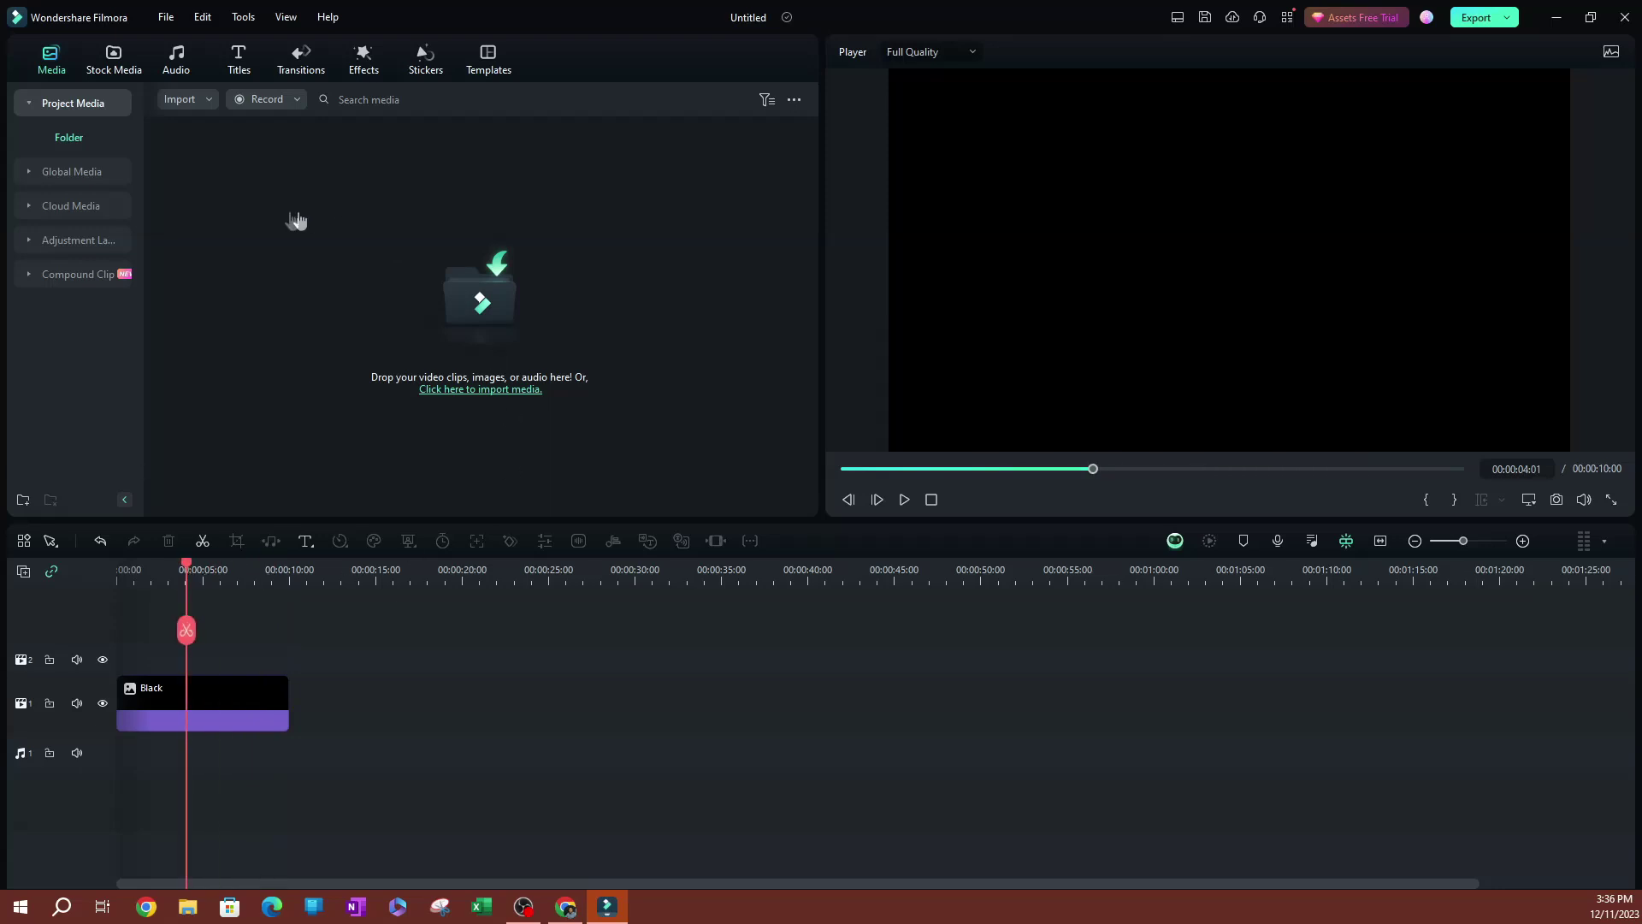
{"action": "left_click", "coordinate": [236, 59]}
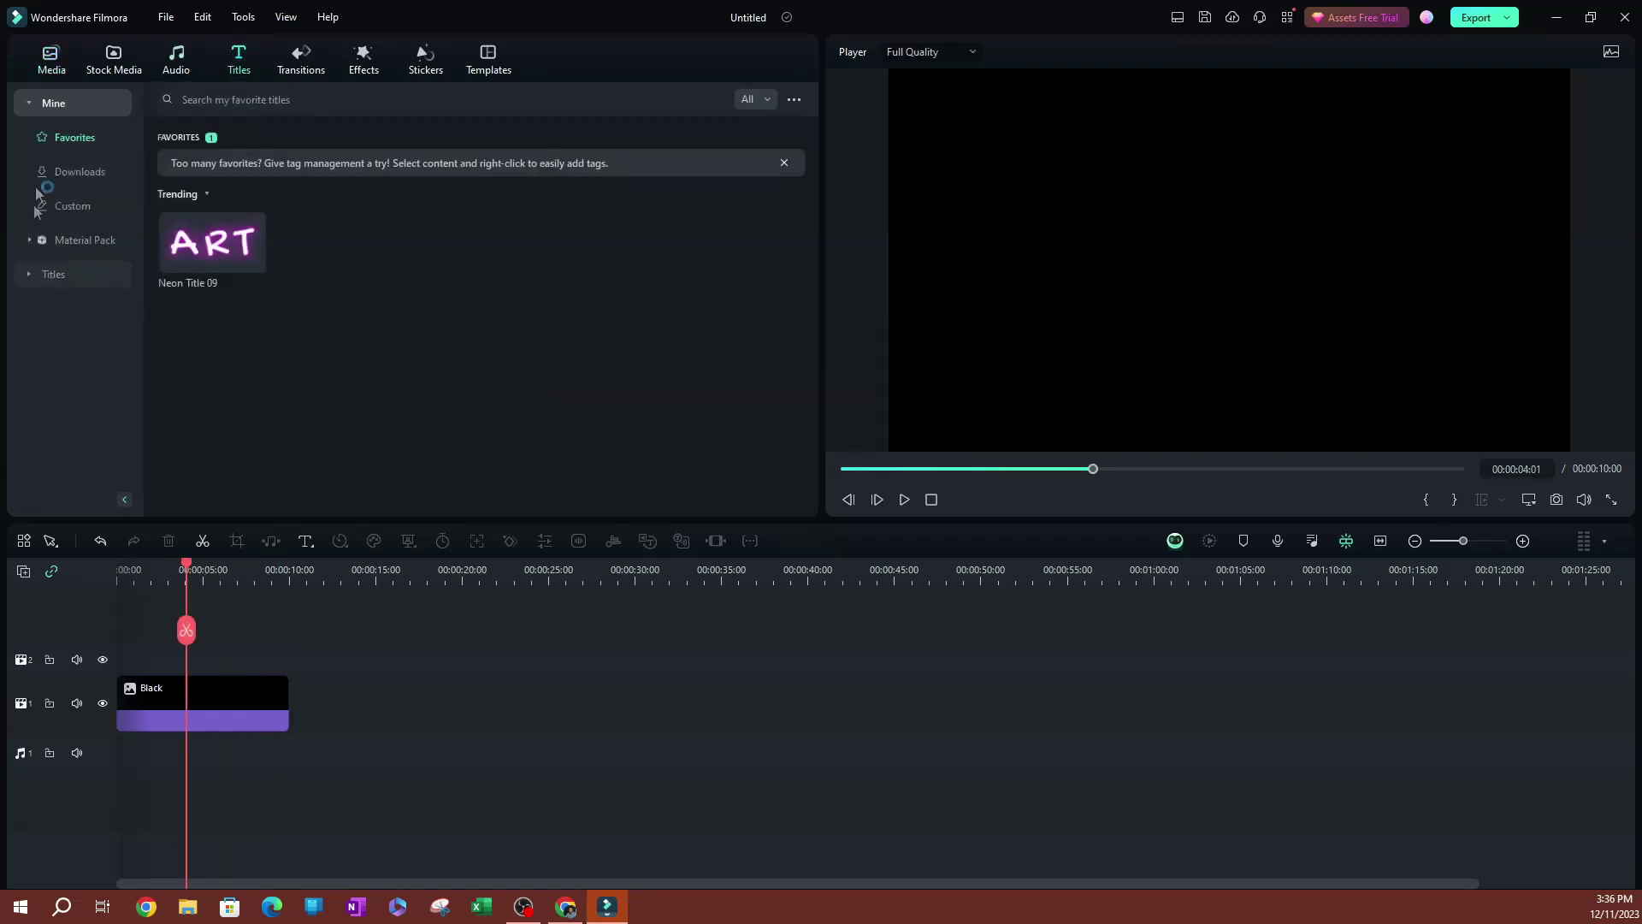
{"action": "left_click", "coordinate": [28, 104]}
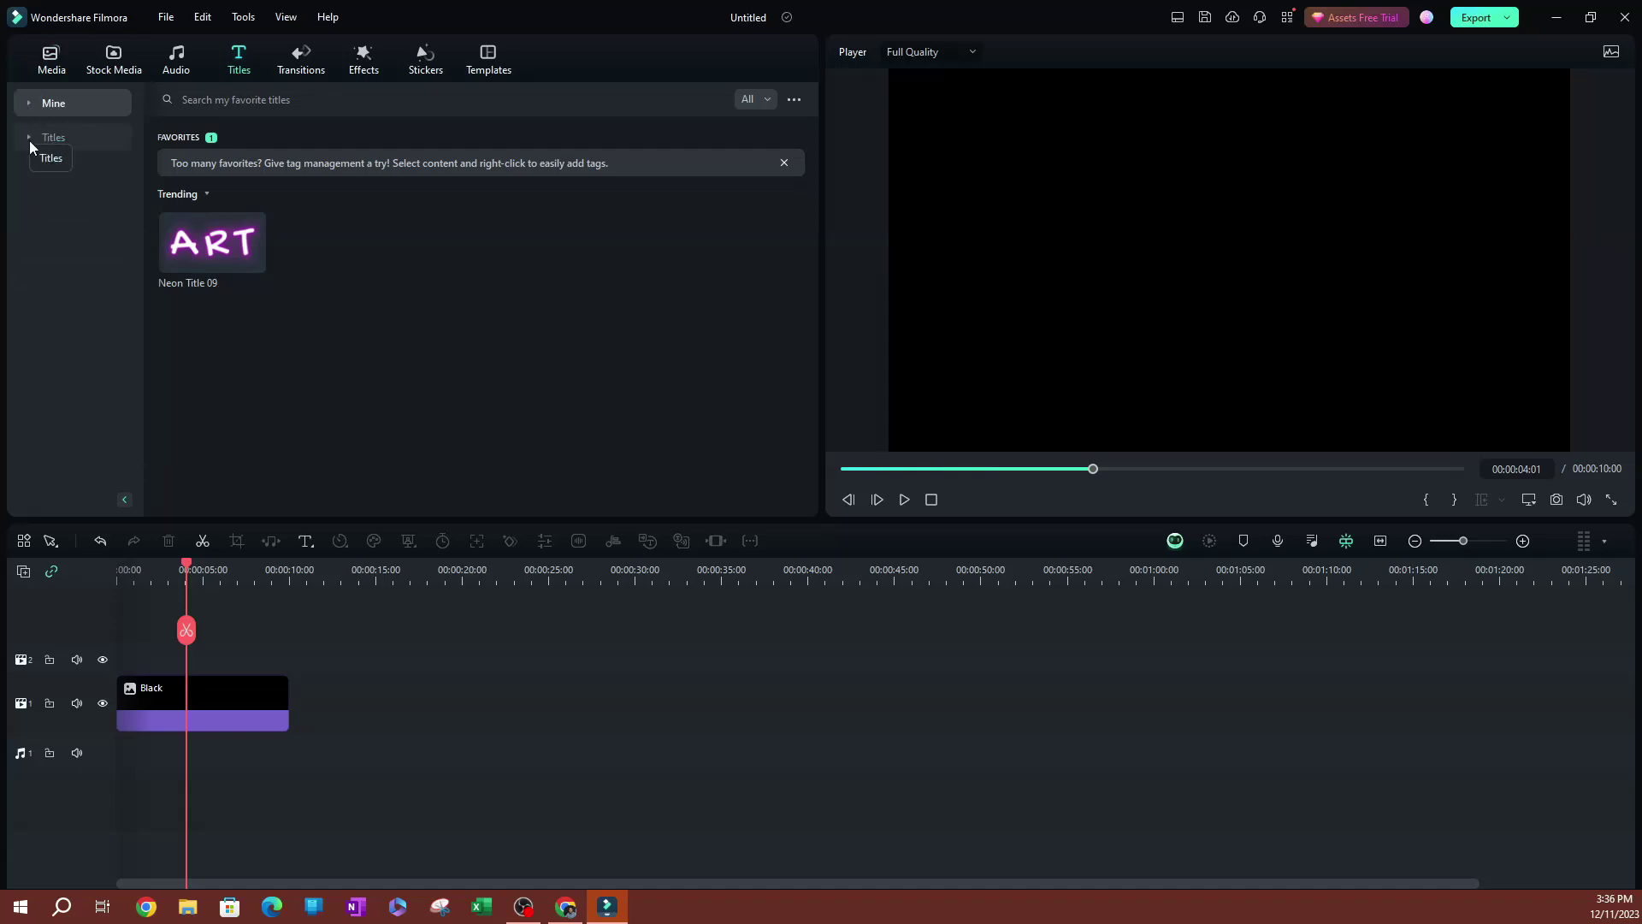
{"action": "left_click", "coordinate": [29, 138]}
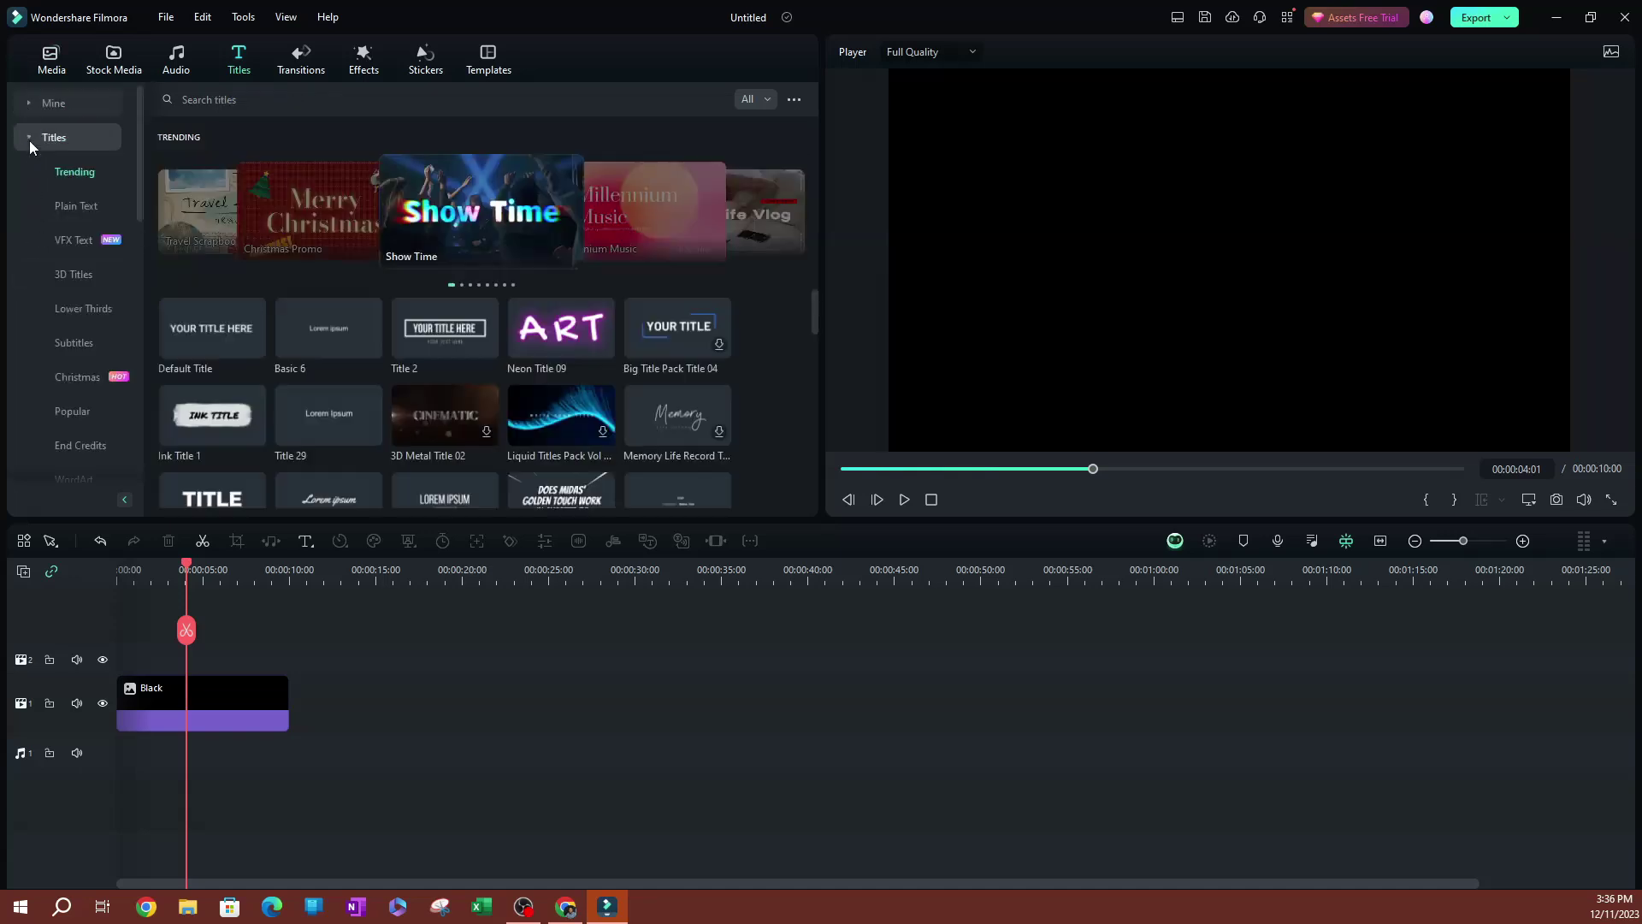
{"action": "left_click", "coordinate": [75, 206]}
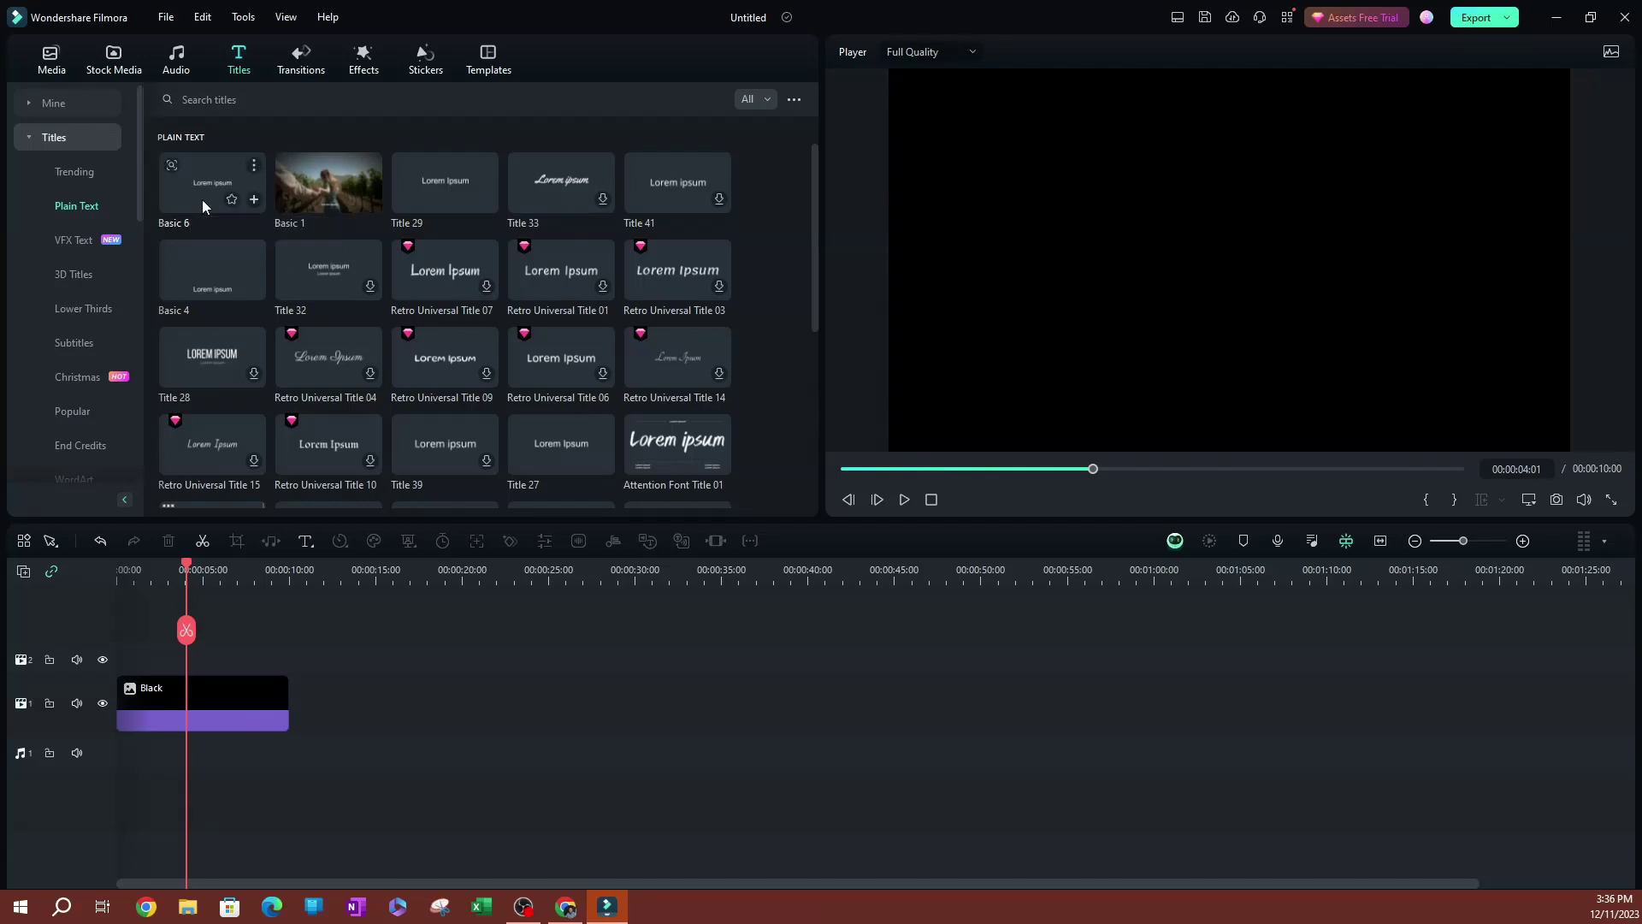
Place the Basic 6 title on track 2 above the black clip and bring up its Advanced text editor.
{"action": "left_click_drag", "start_coordinate": [191, 193], "coordinate": [161, 665]}
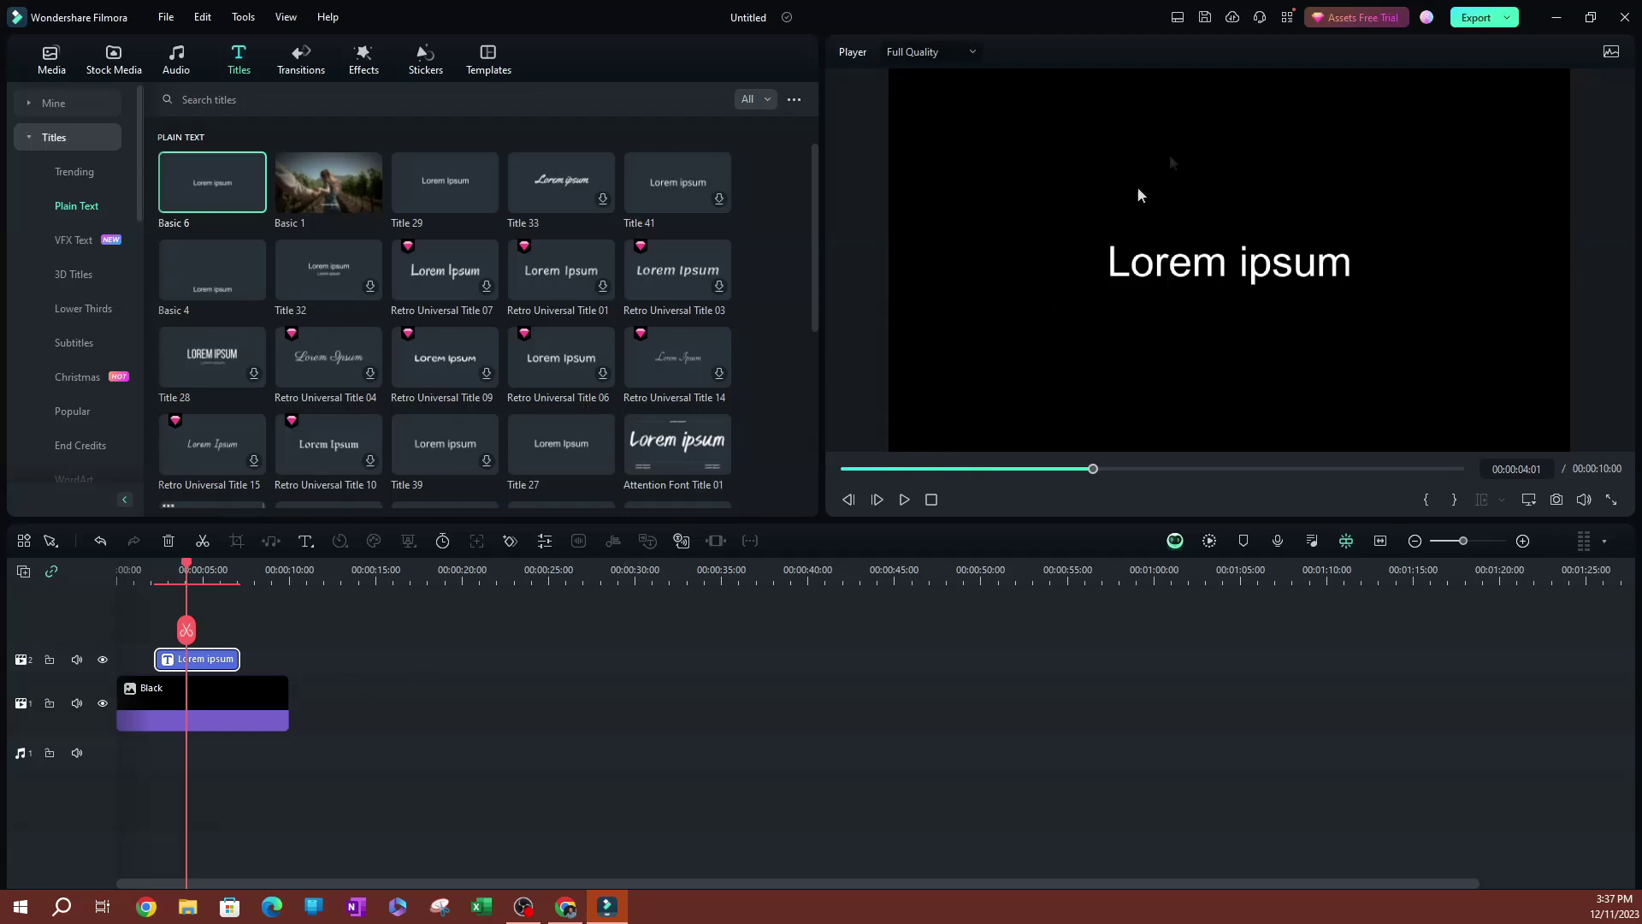
{"action": "double_click", "coordinate": [205, 664]}
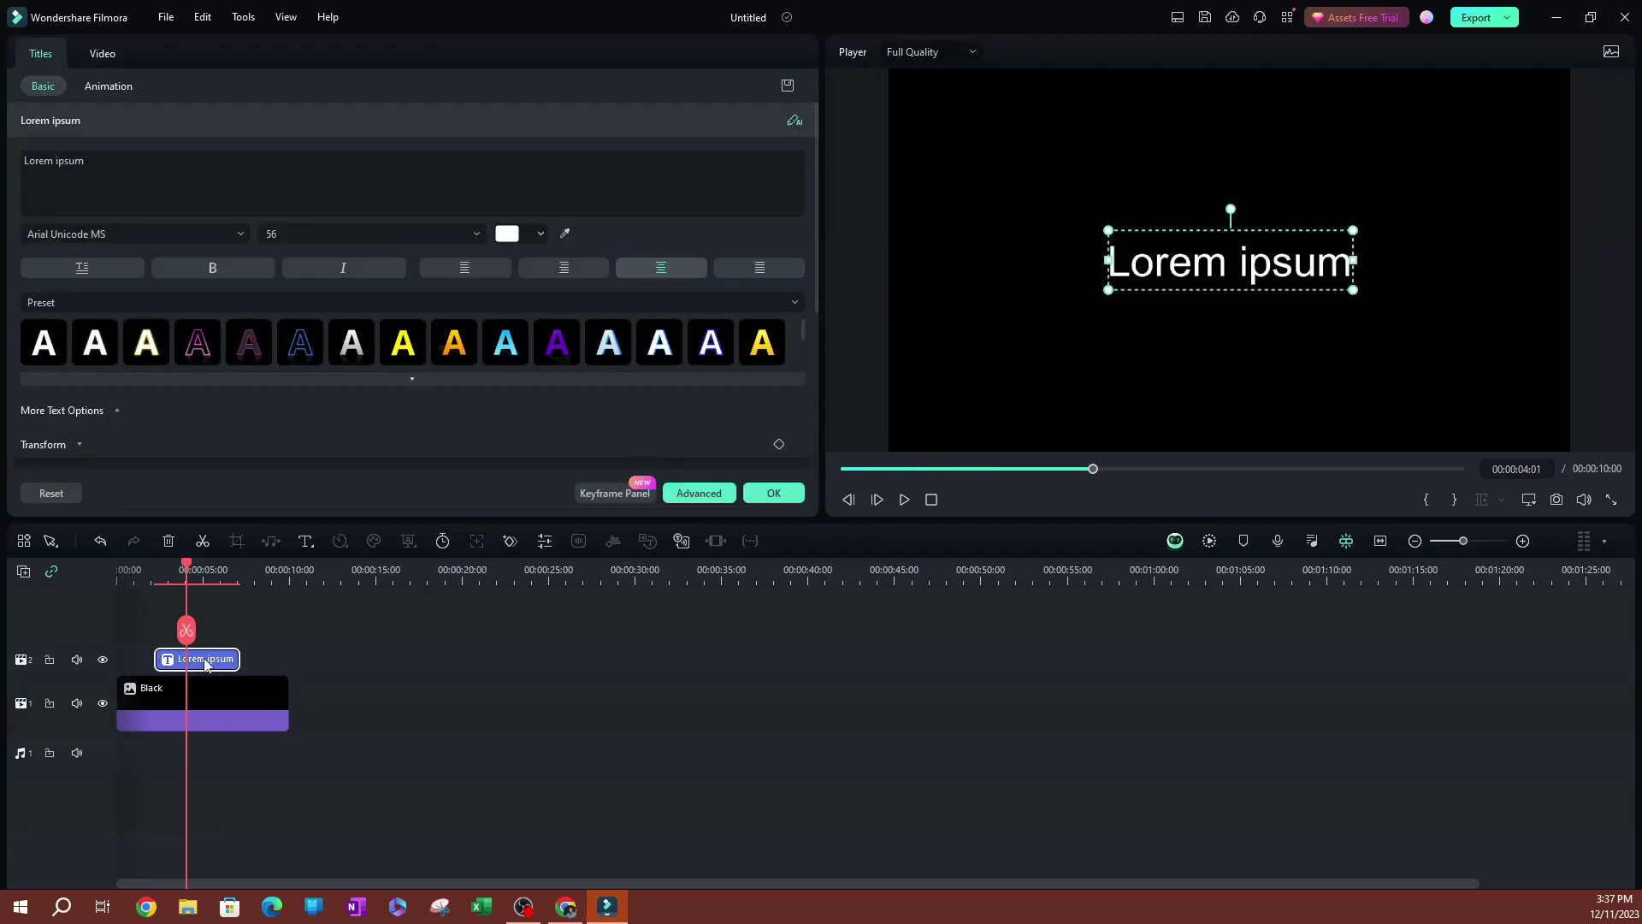
{"action": "left_click", "coordinate": [700, 495]}
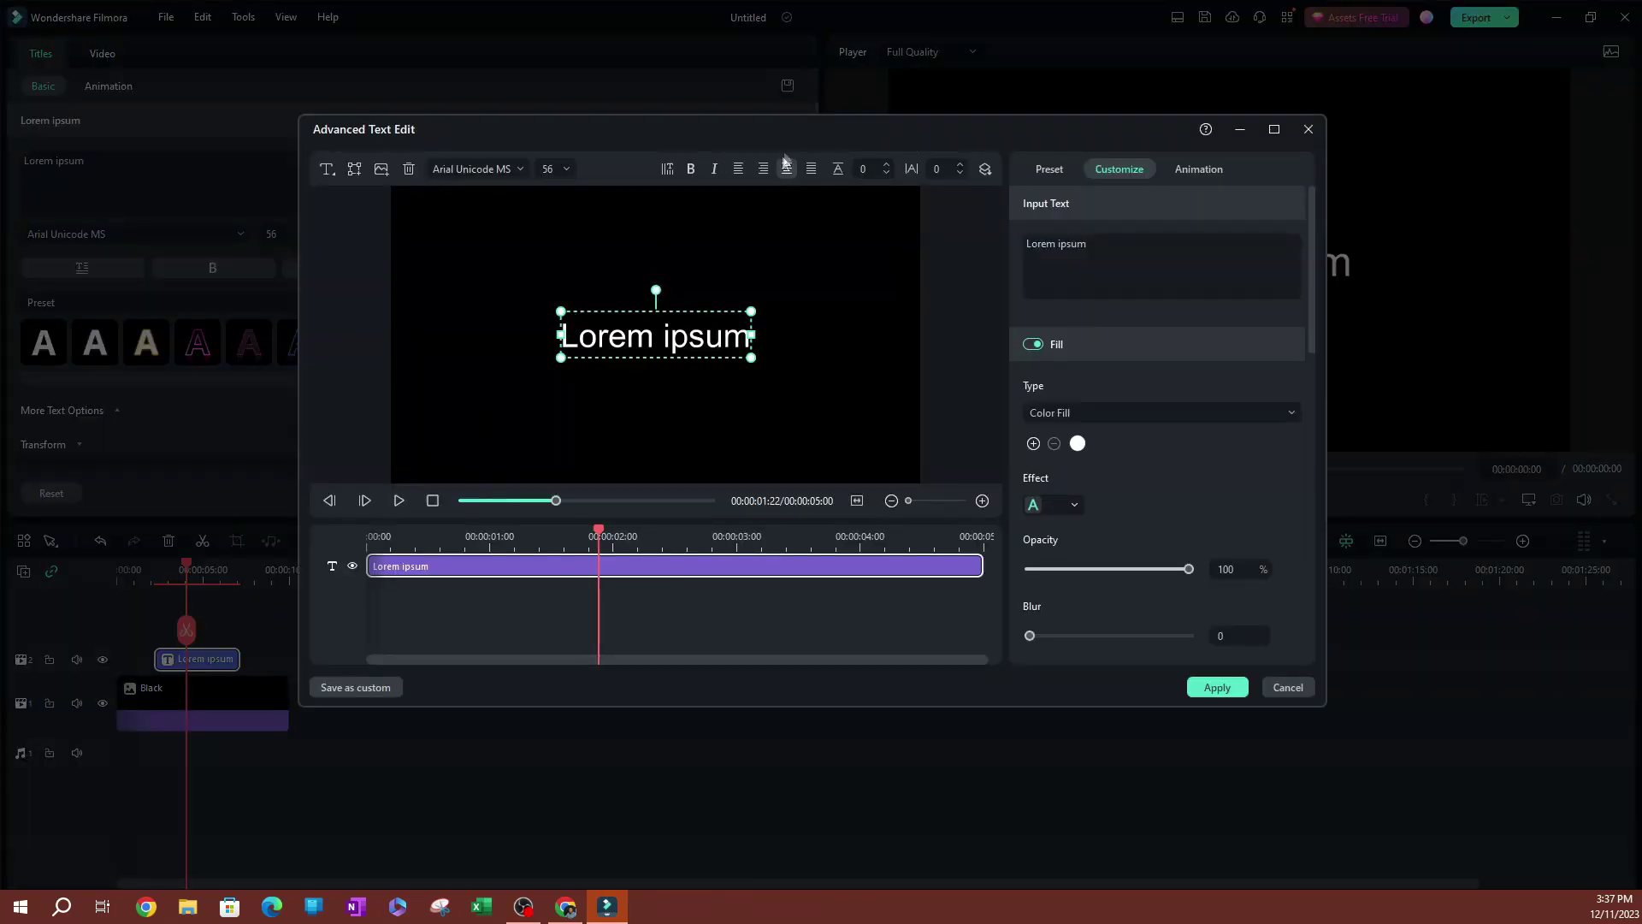
Replace the Lorem ipsum placeholder with the word GRADIENT.
{"action": "left_click_drag", "start_coordinate": [797, 133], "coordinate": [710, 74]}
{"action": "key", "text": "ctrl+a"}
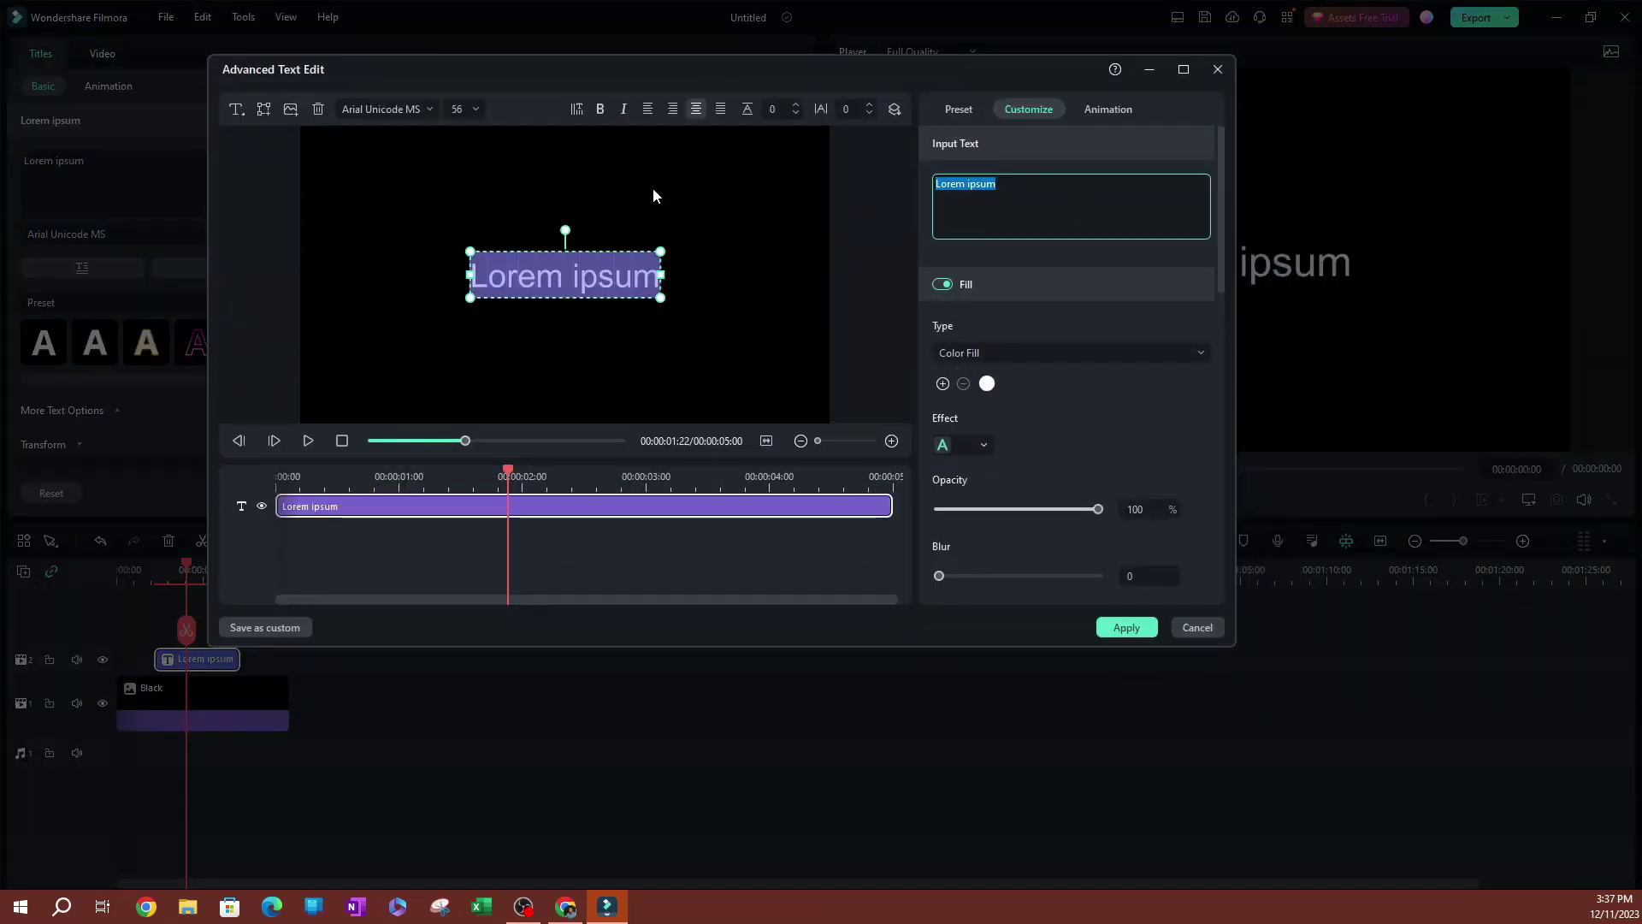
{"action": "type", "text": "g"}
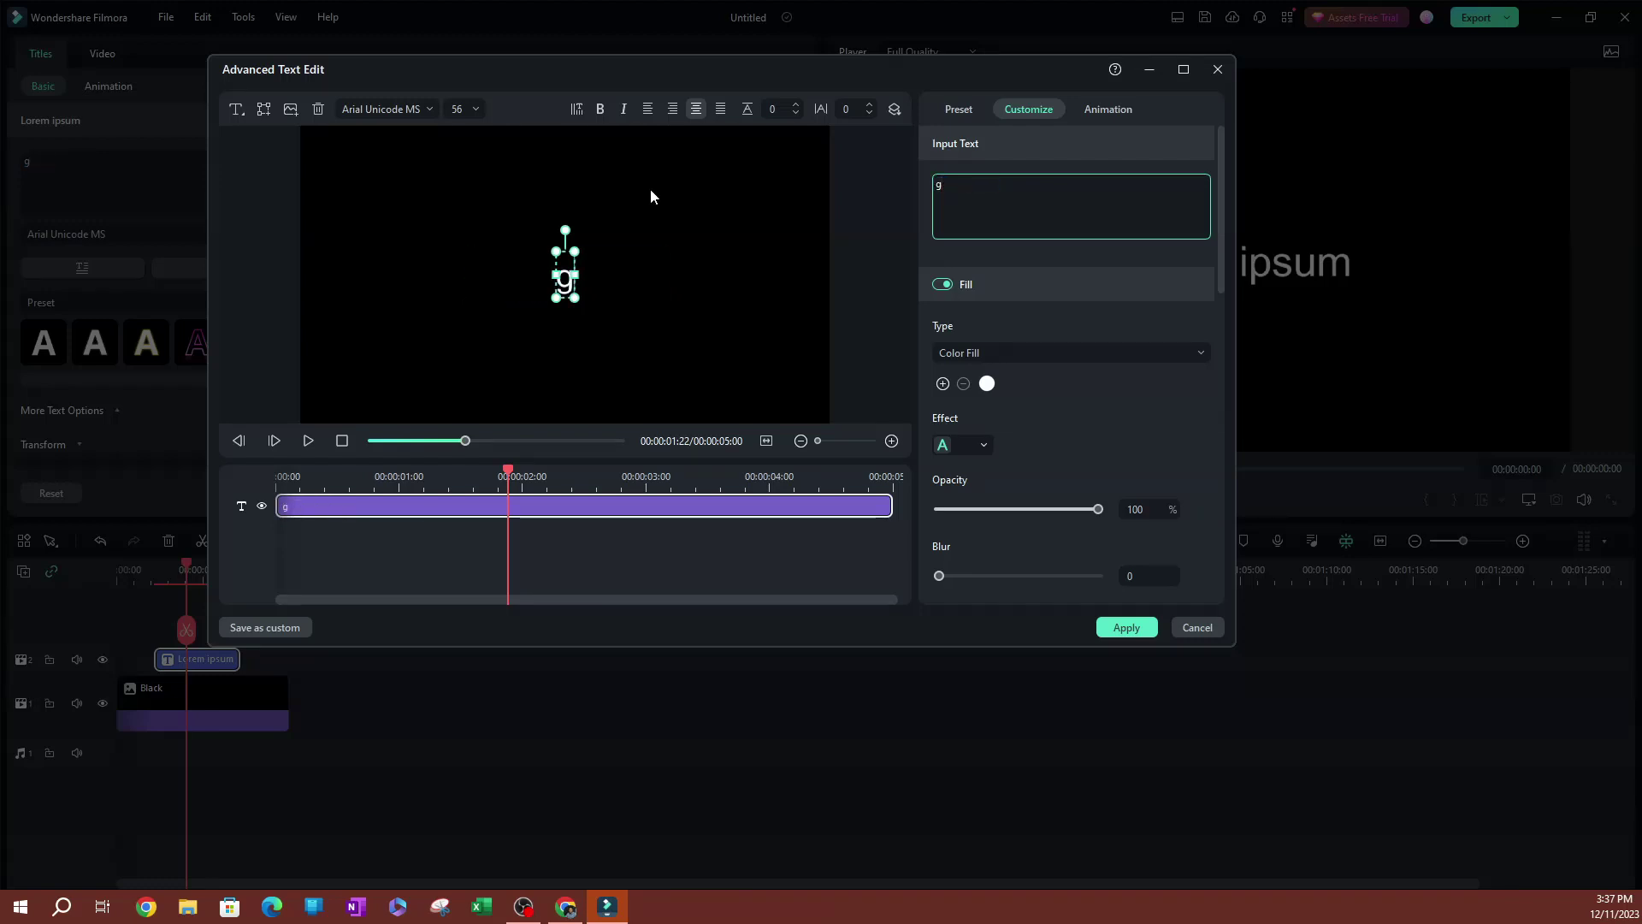
{"action": "key", "text": "BackSpace"}
{"action": "type", "text": "GRADIE"}
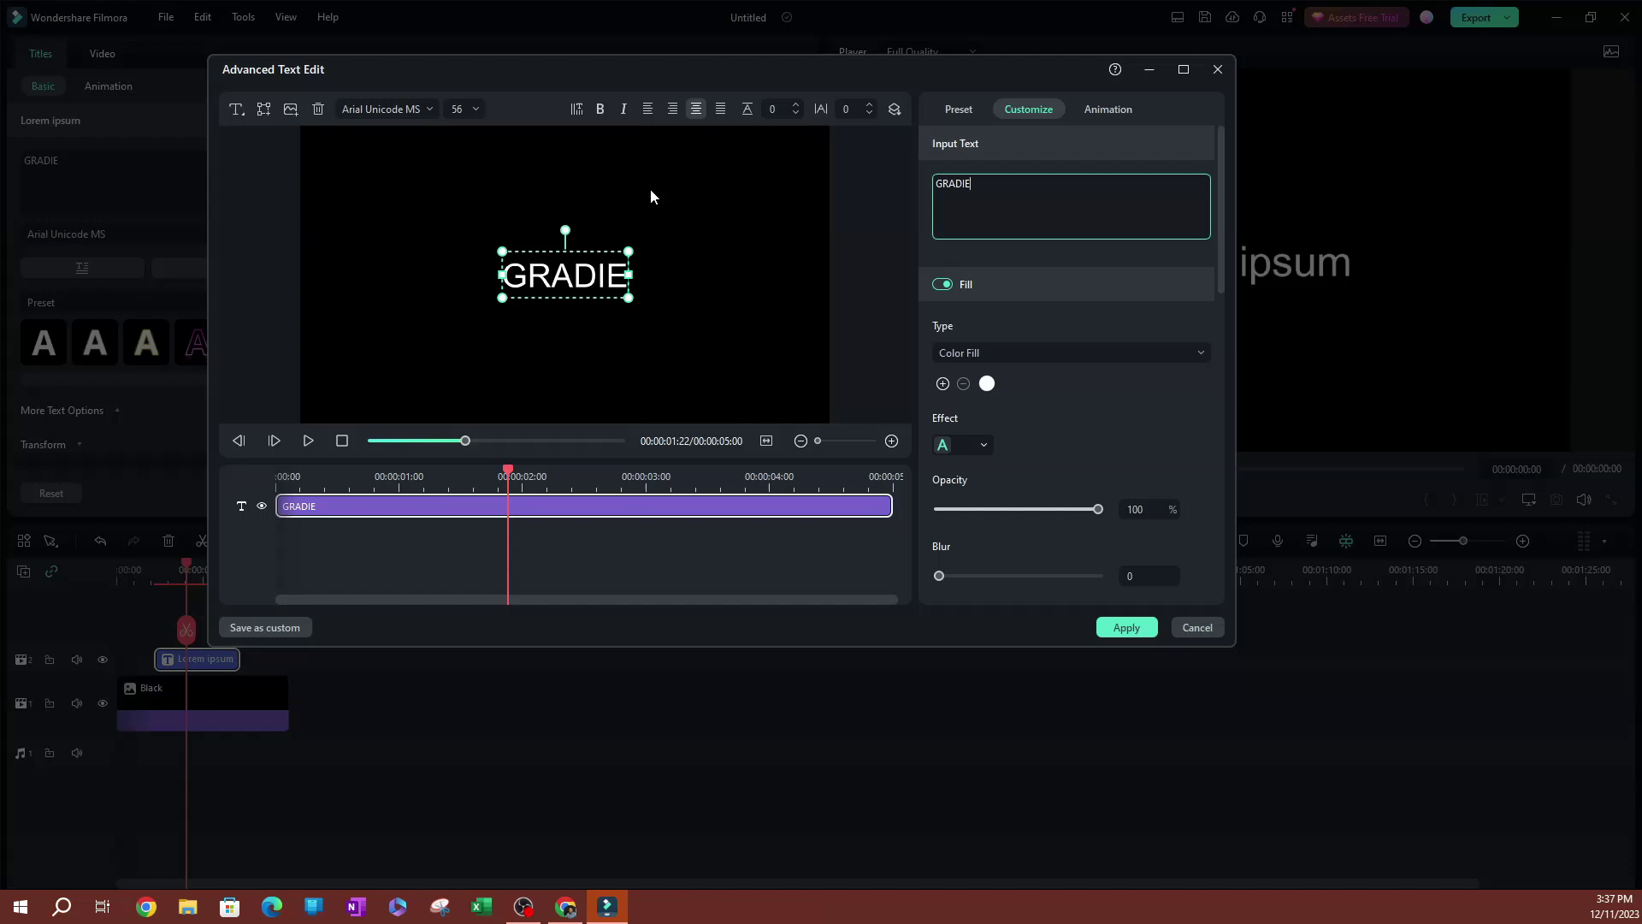
{"action": "type", "text": "NT"}
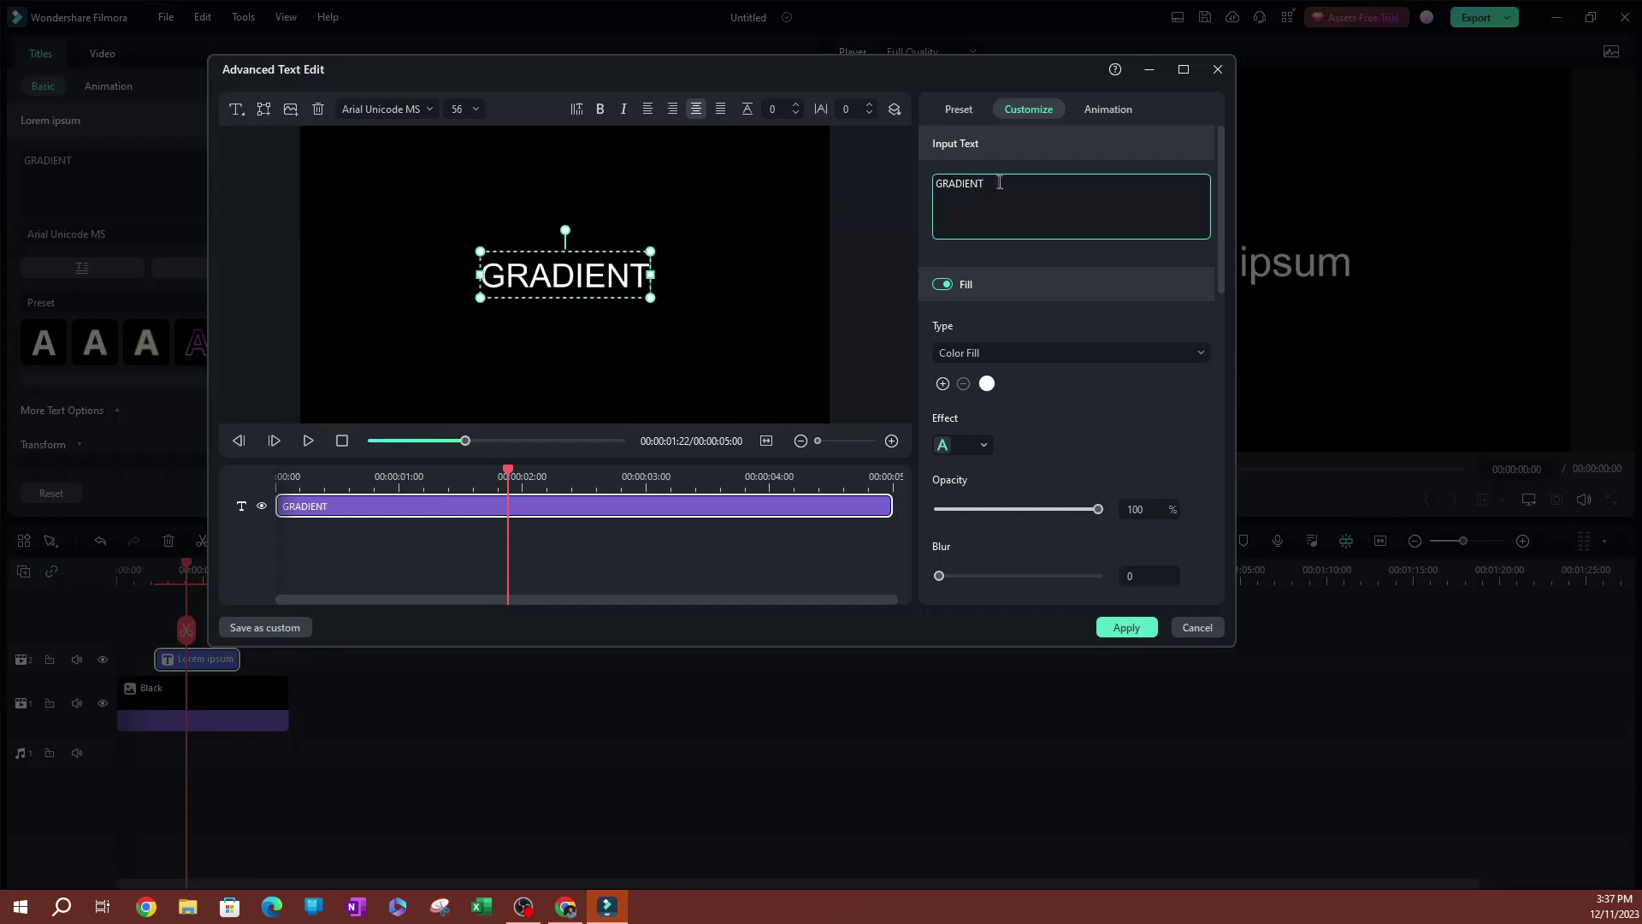
Set GRADIENT in the Impact font and enlarge it to size 240 across the frame.
{"action": "key", "text": "ctrl+a"}
{"action": "left_click", "coordinate": [366, 106]}
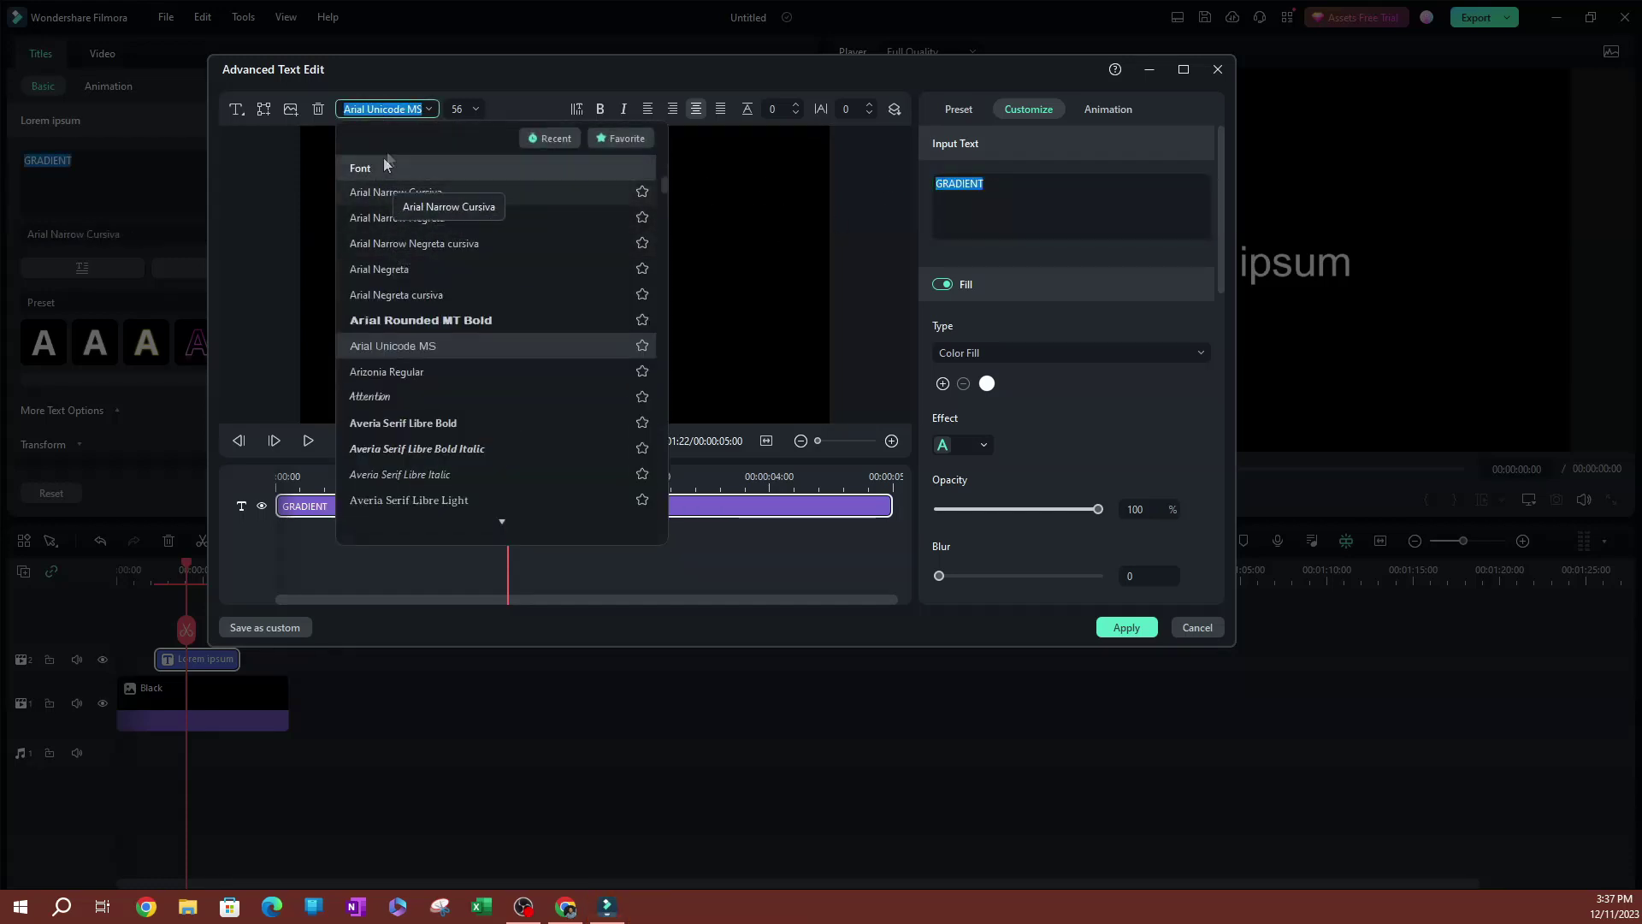
{"action": "type", "text": "IMPA"}
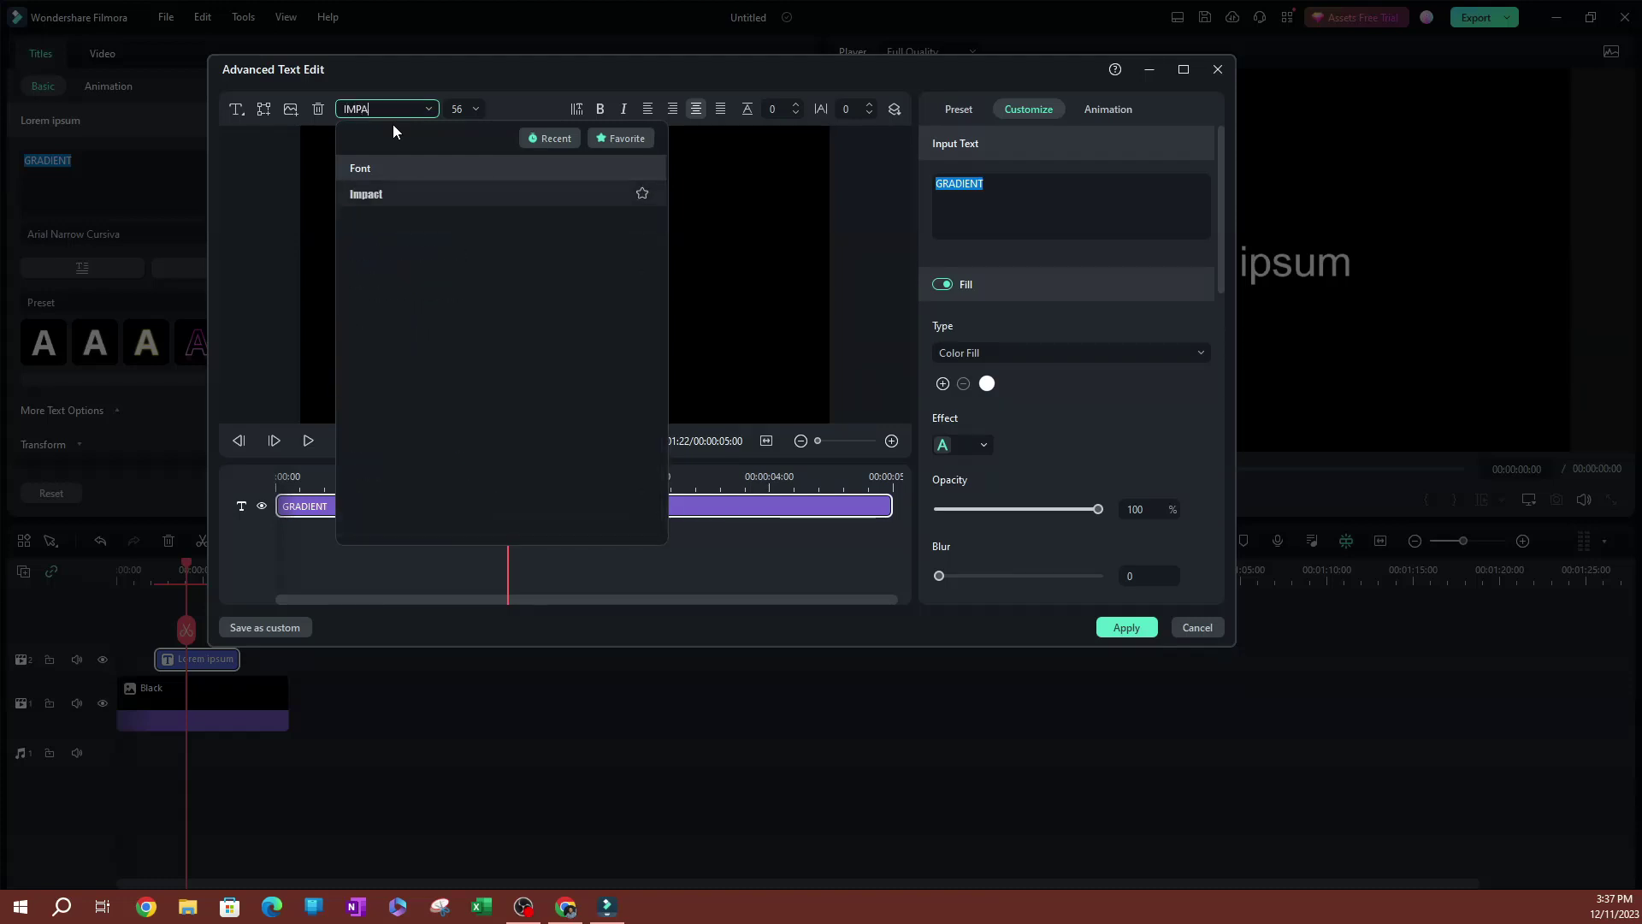
{"action": "left_click", "coordinate": [381, 195]}
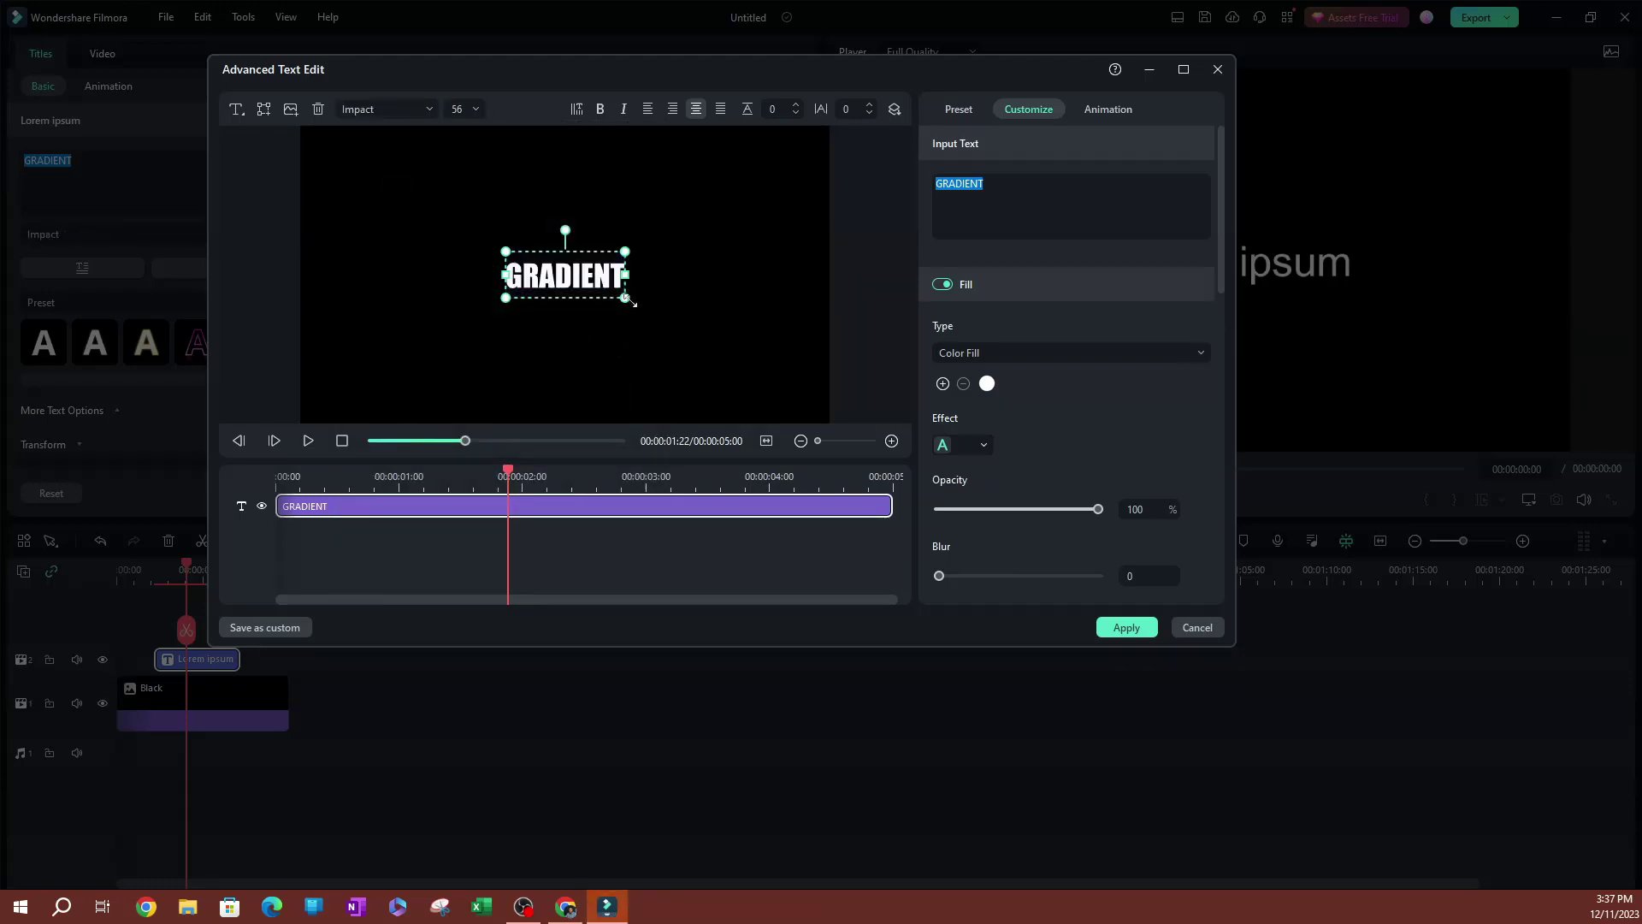
{"action": "left_click_drag", "start_coordinate": [626, 296], "coordinate": [537, 268]}
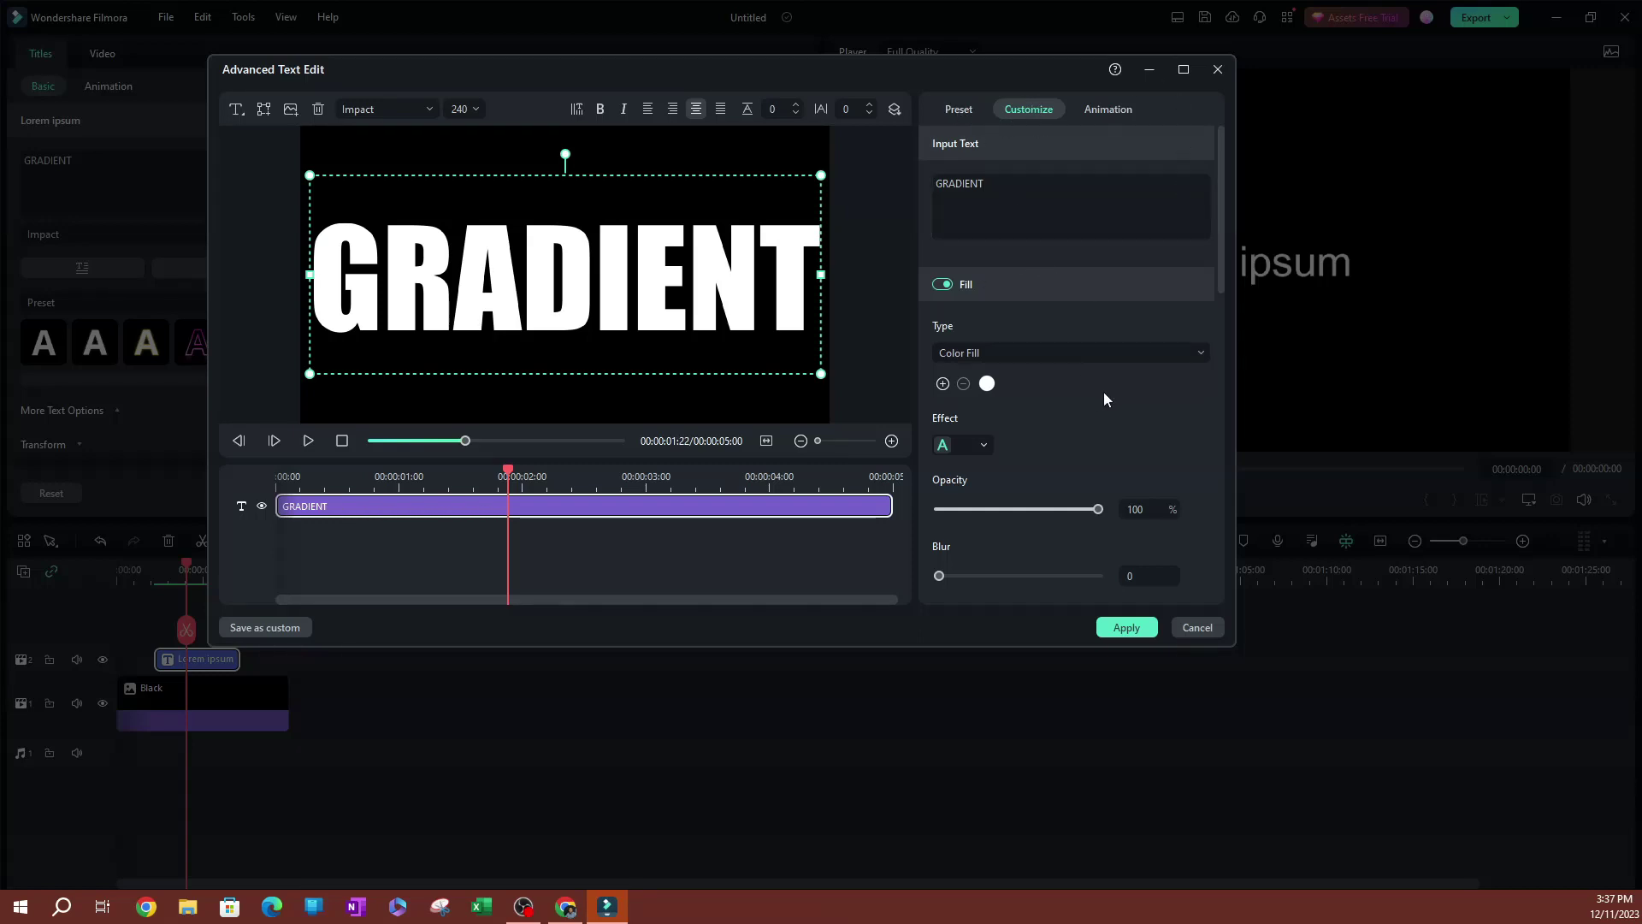
Toggle the text Fill off and back on, then show the Color, Gradient and Image fill types.
{"action": "scroll", "coordinate": [1100, 393], "scroll_direction": "down", "scroll_amount": 1}
{"action": "scroll", "coordinate": [1100, 395], "scroll_direction": "up", "scroll_amount": 1}
{"action": "left_click", "coordinate": [942, 284]}
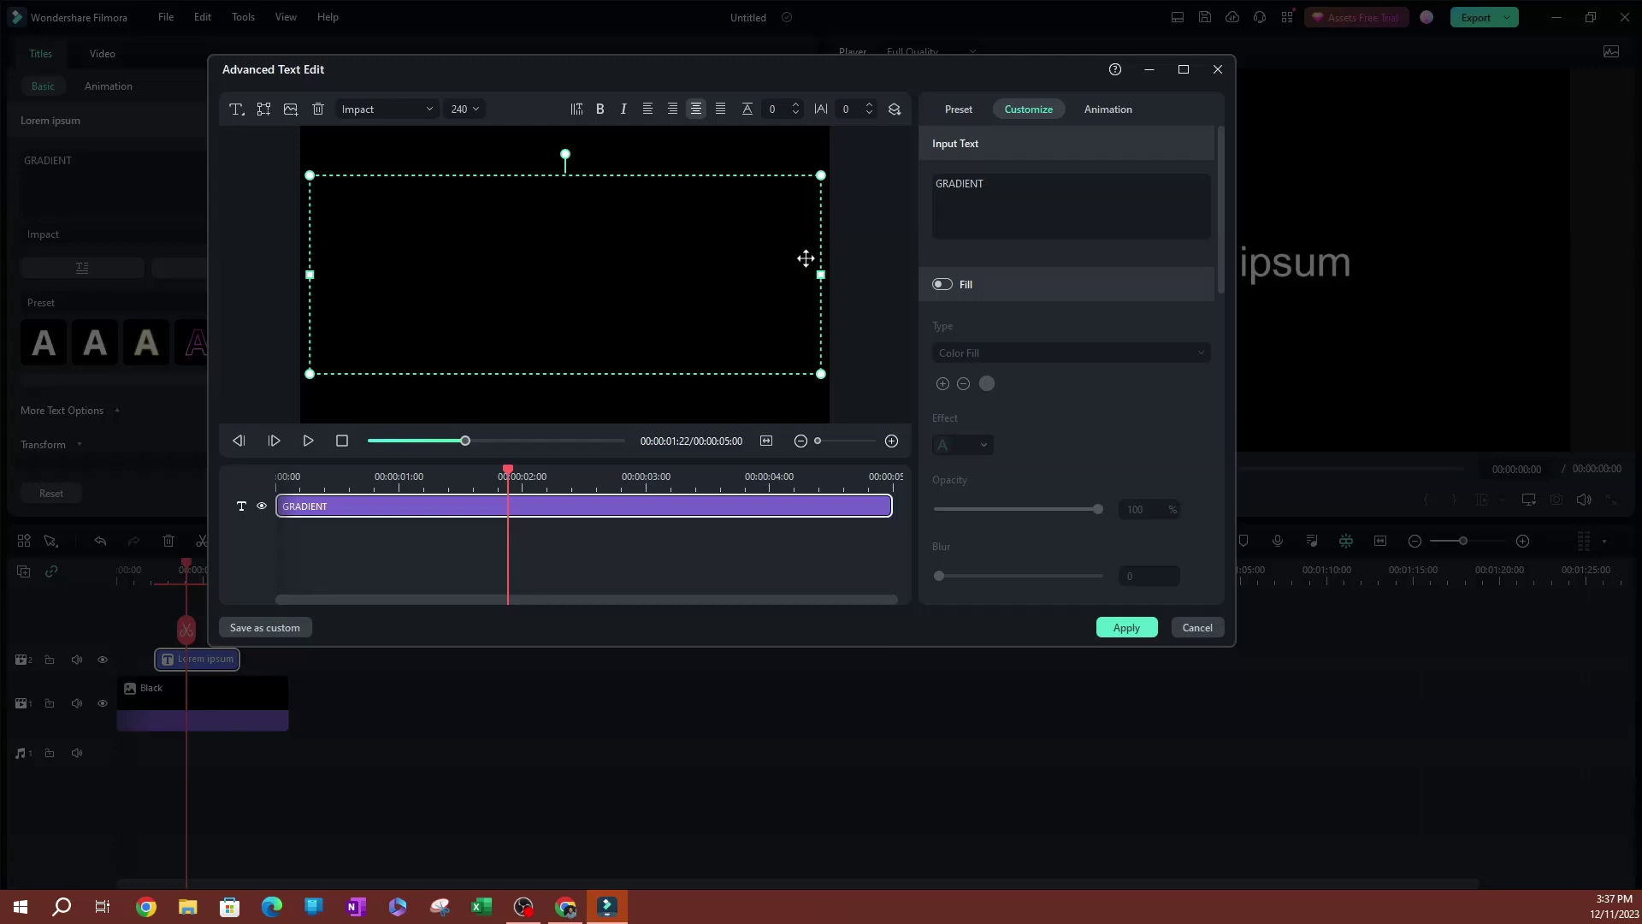
{"action": "left_click", "coordinate": [943, 284]}
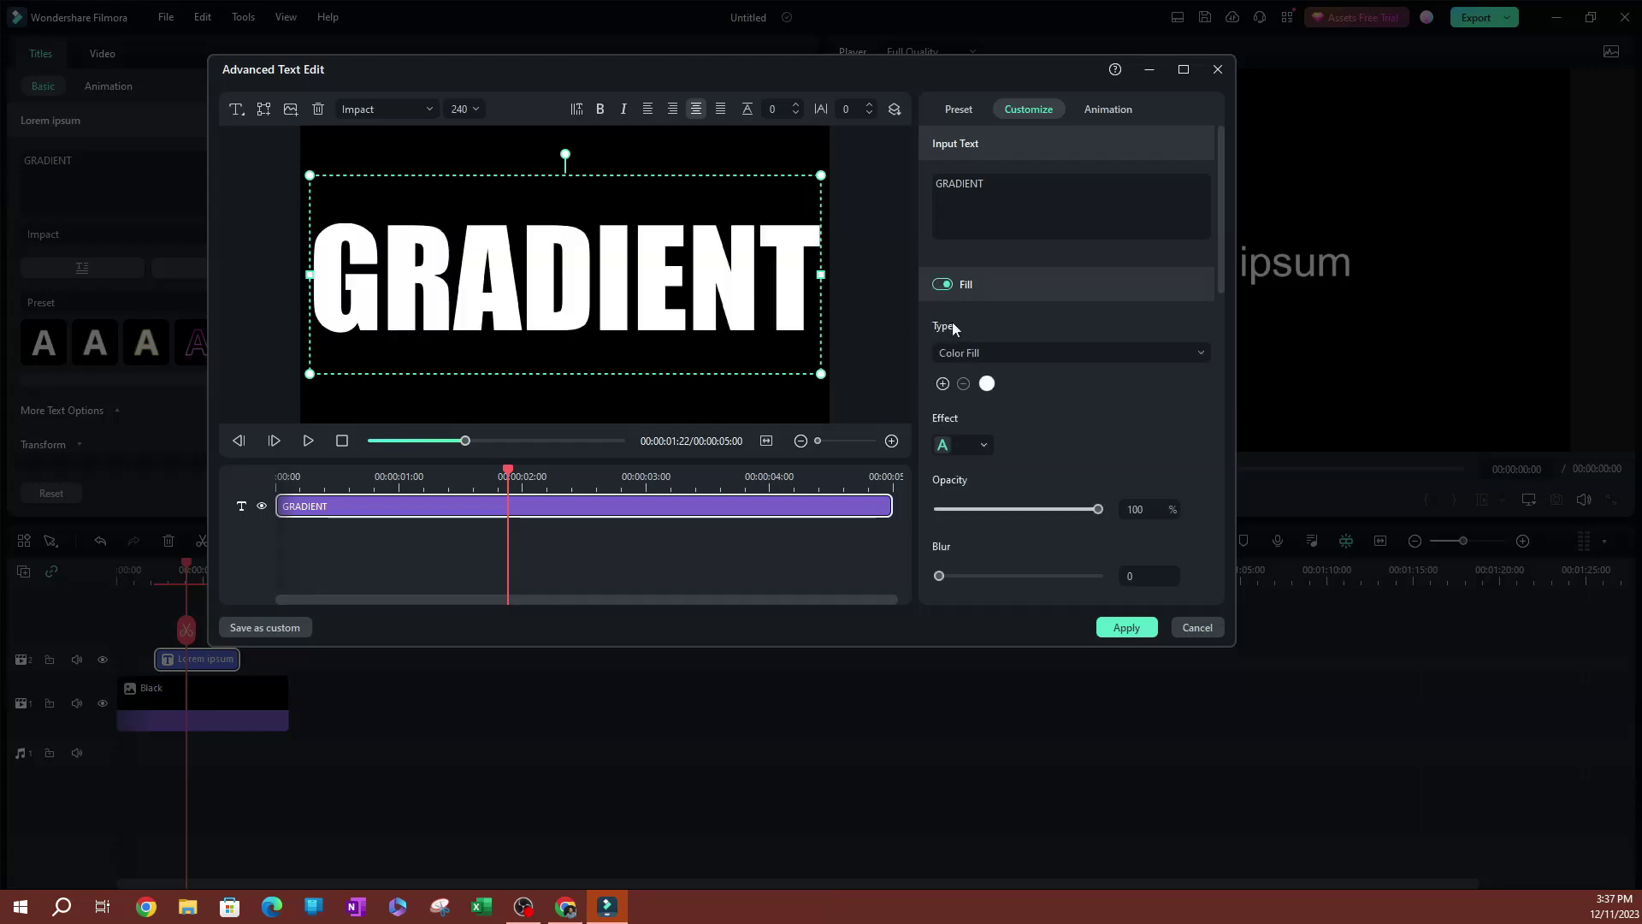
{"action": "scroll", "coordinate": [990, 314], "scroll_direction": "down", "scroll_amount": 1}
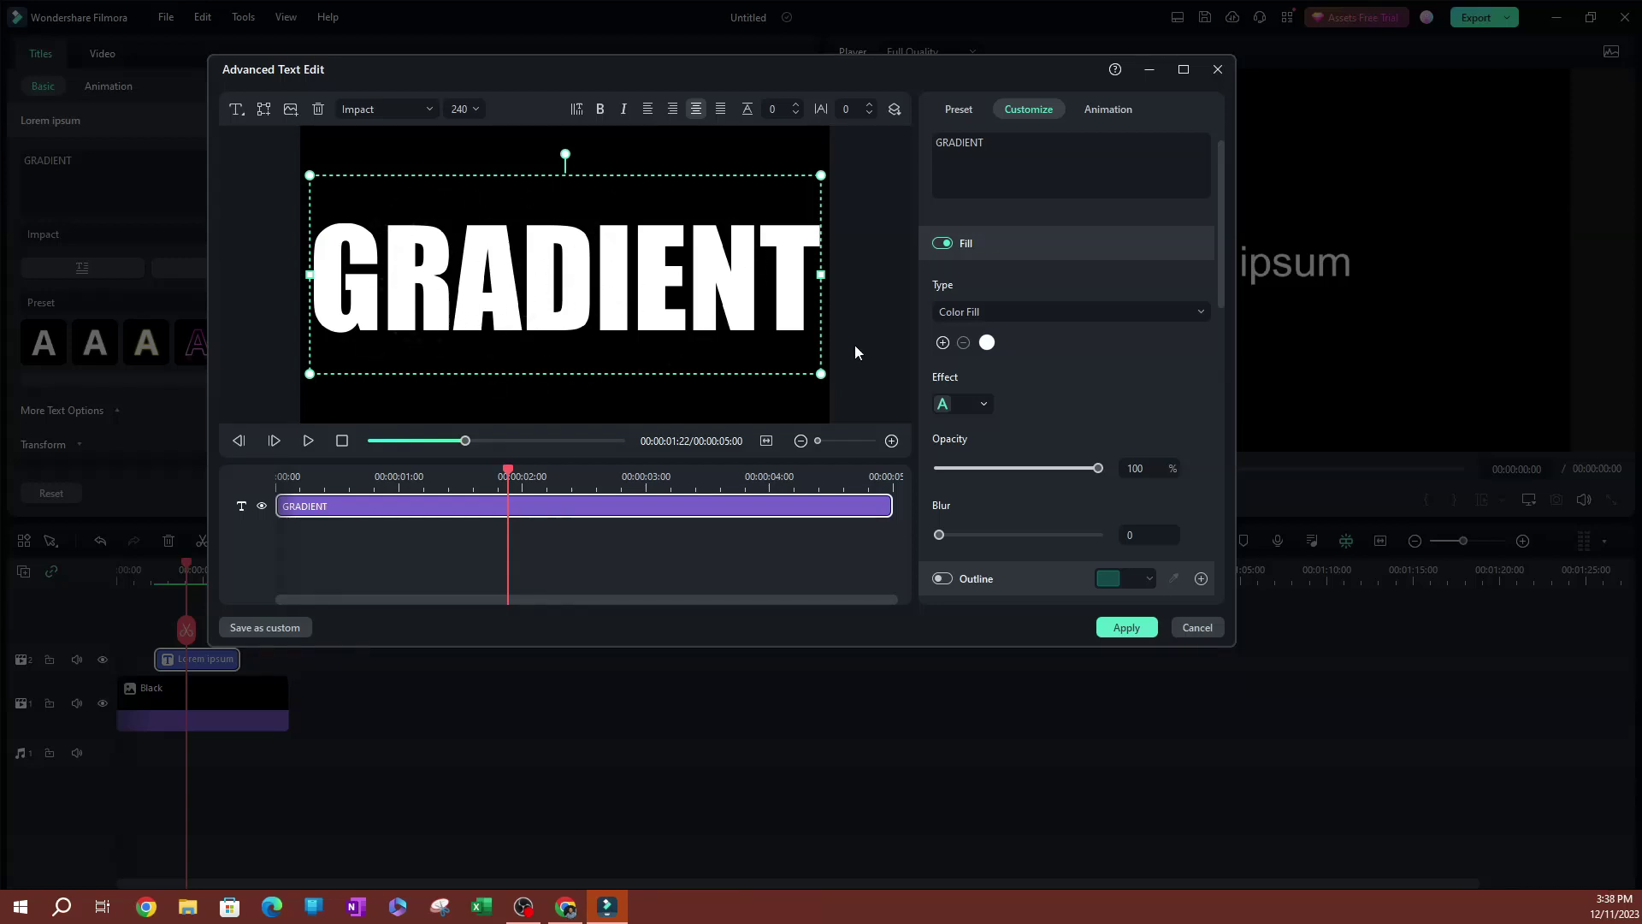
{"action": "left_click", "coordinate": [1018, 312]}
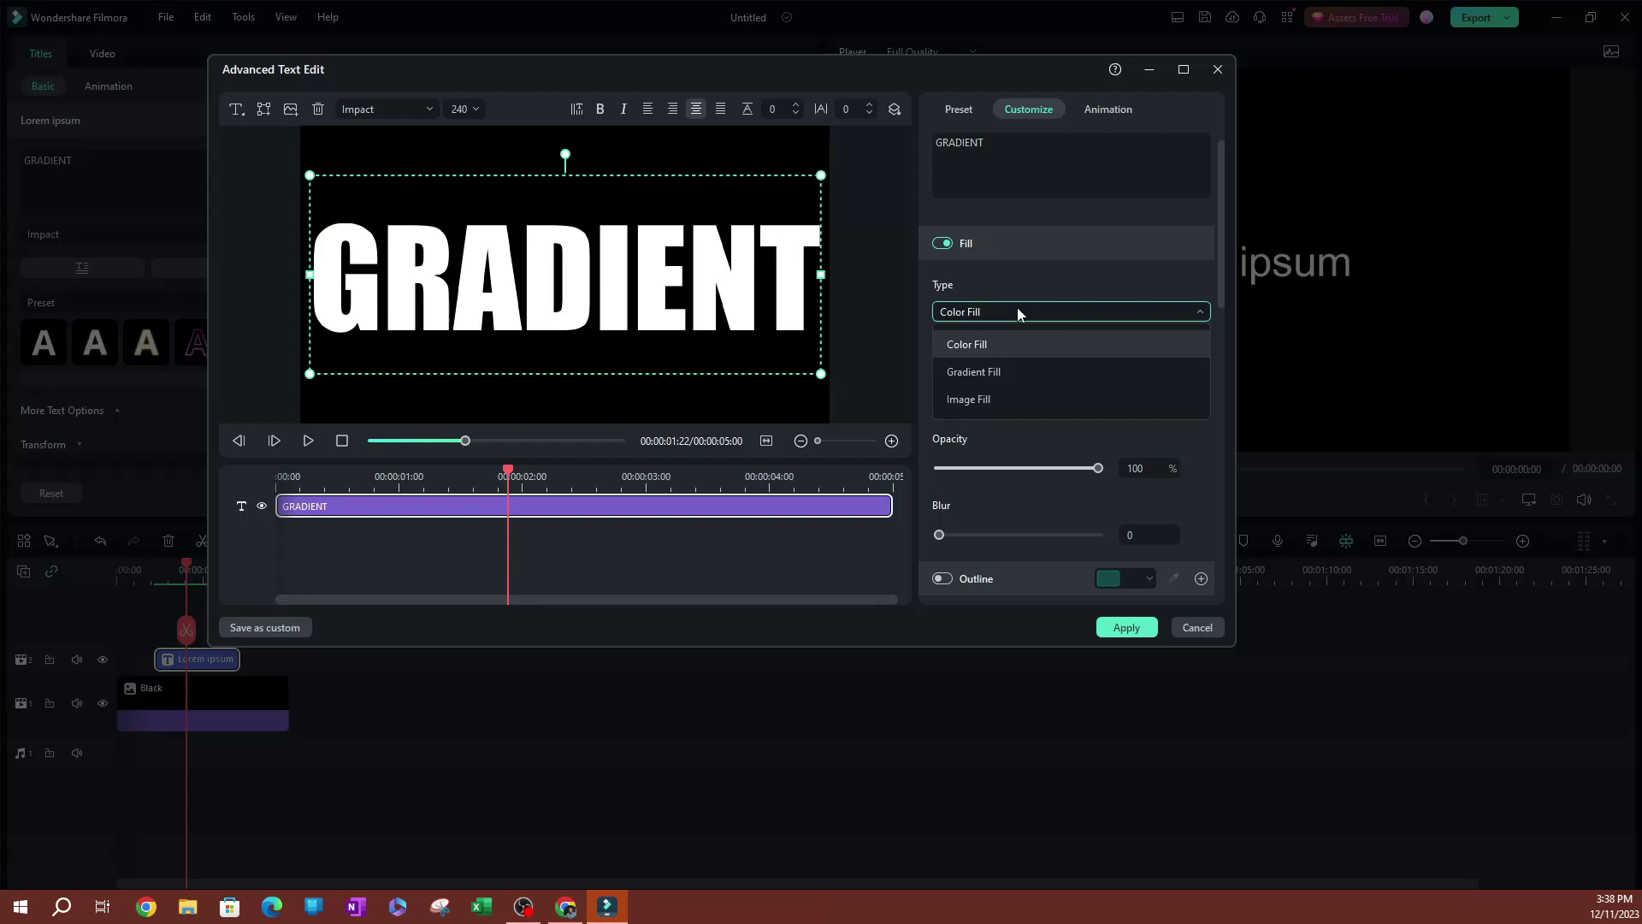
Switch the text to Gradient Fill with a purple starting stop.
{"action": "left_click", "coordinate": [993, 373]}
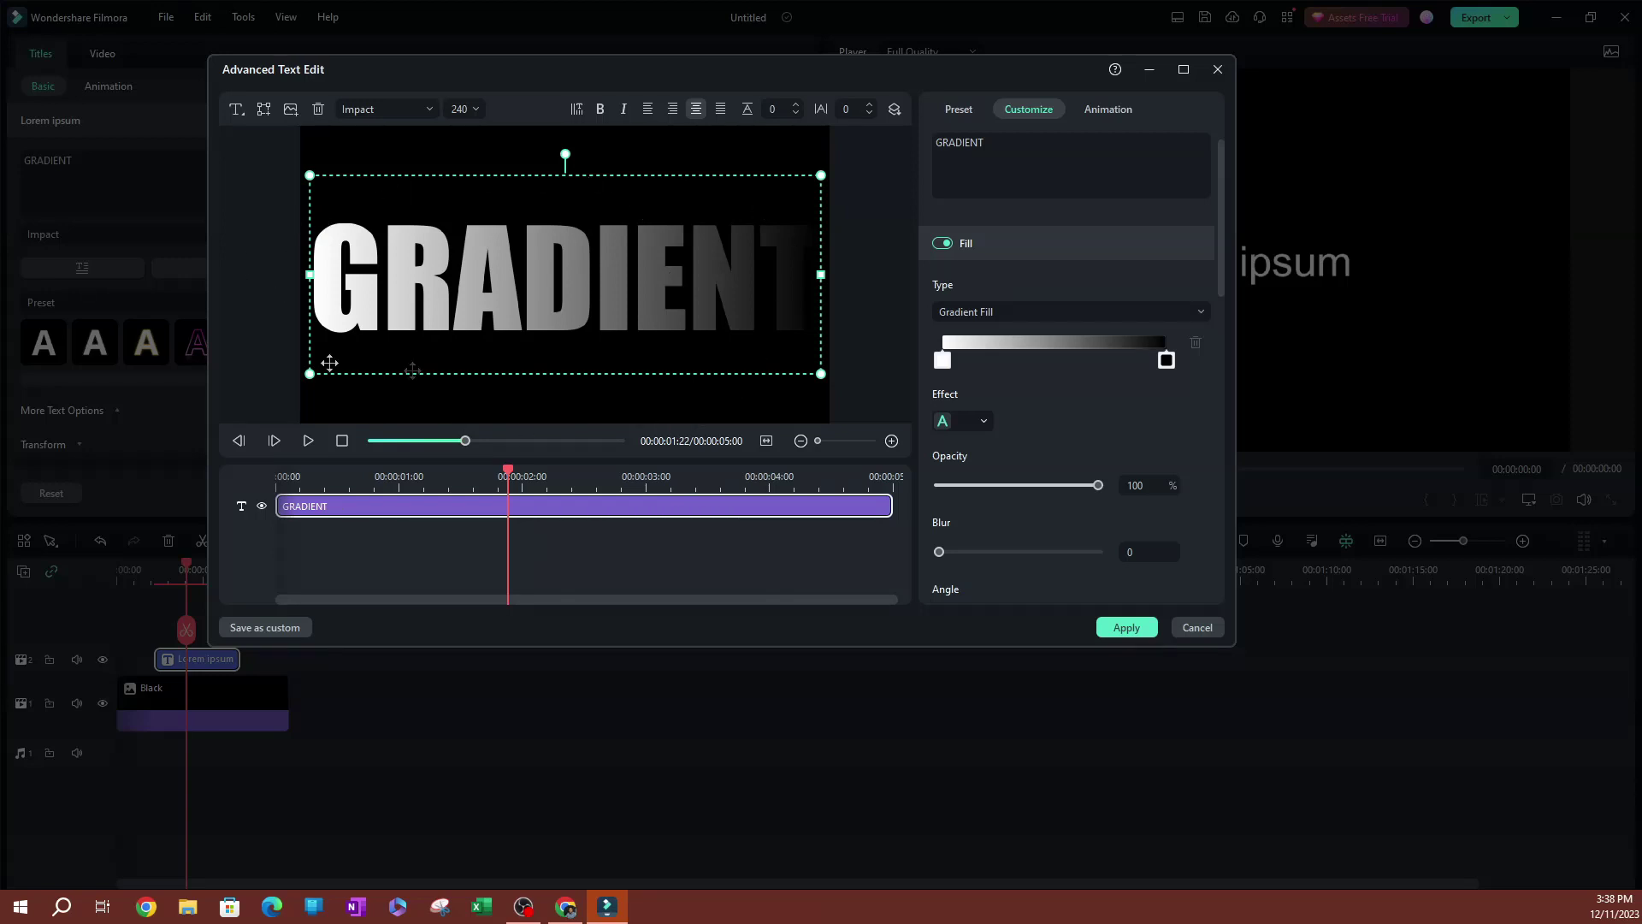
{"action": "scroll", "coordinate": [1076, 394], "scroll_direction": "down", "scroll_amount": 1}
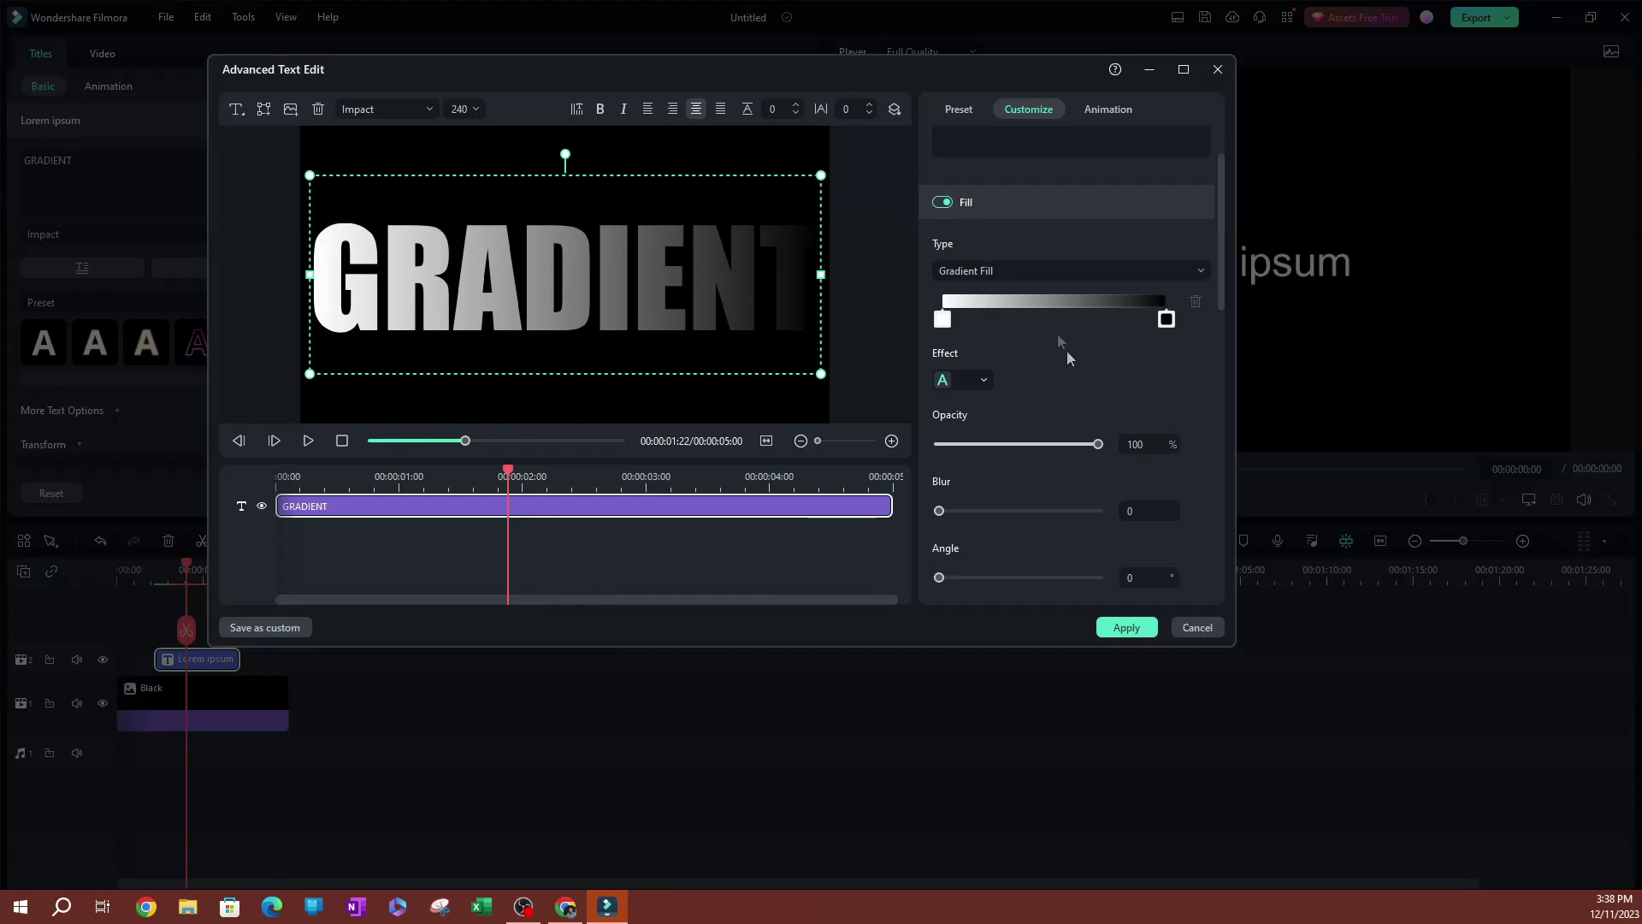
{"action": "left_click", "coordinate": [942, 322]}
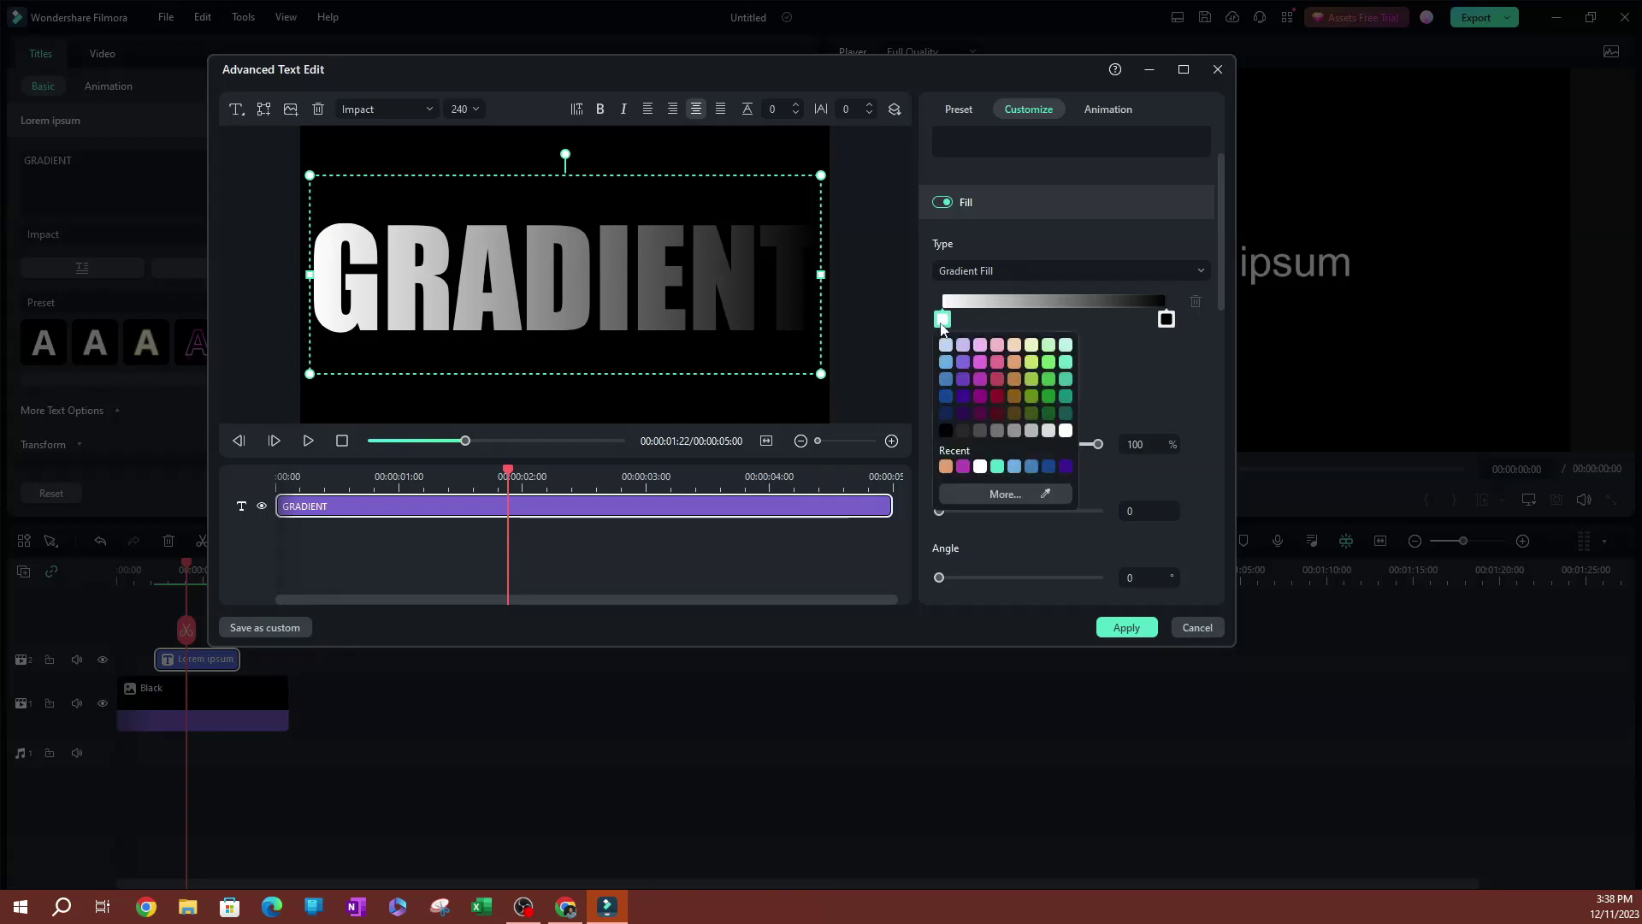
{"action": "left_click", "coordinate": [964, 380]}
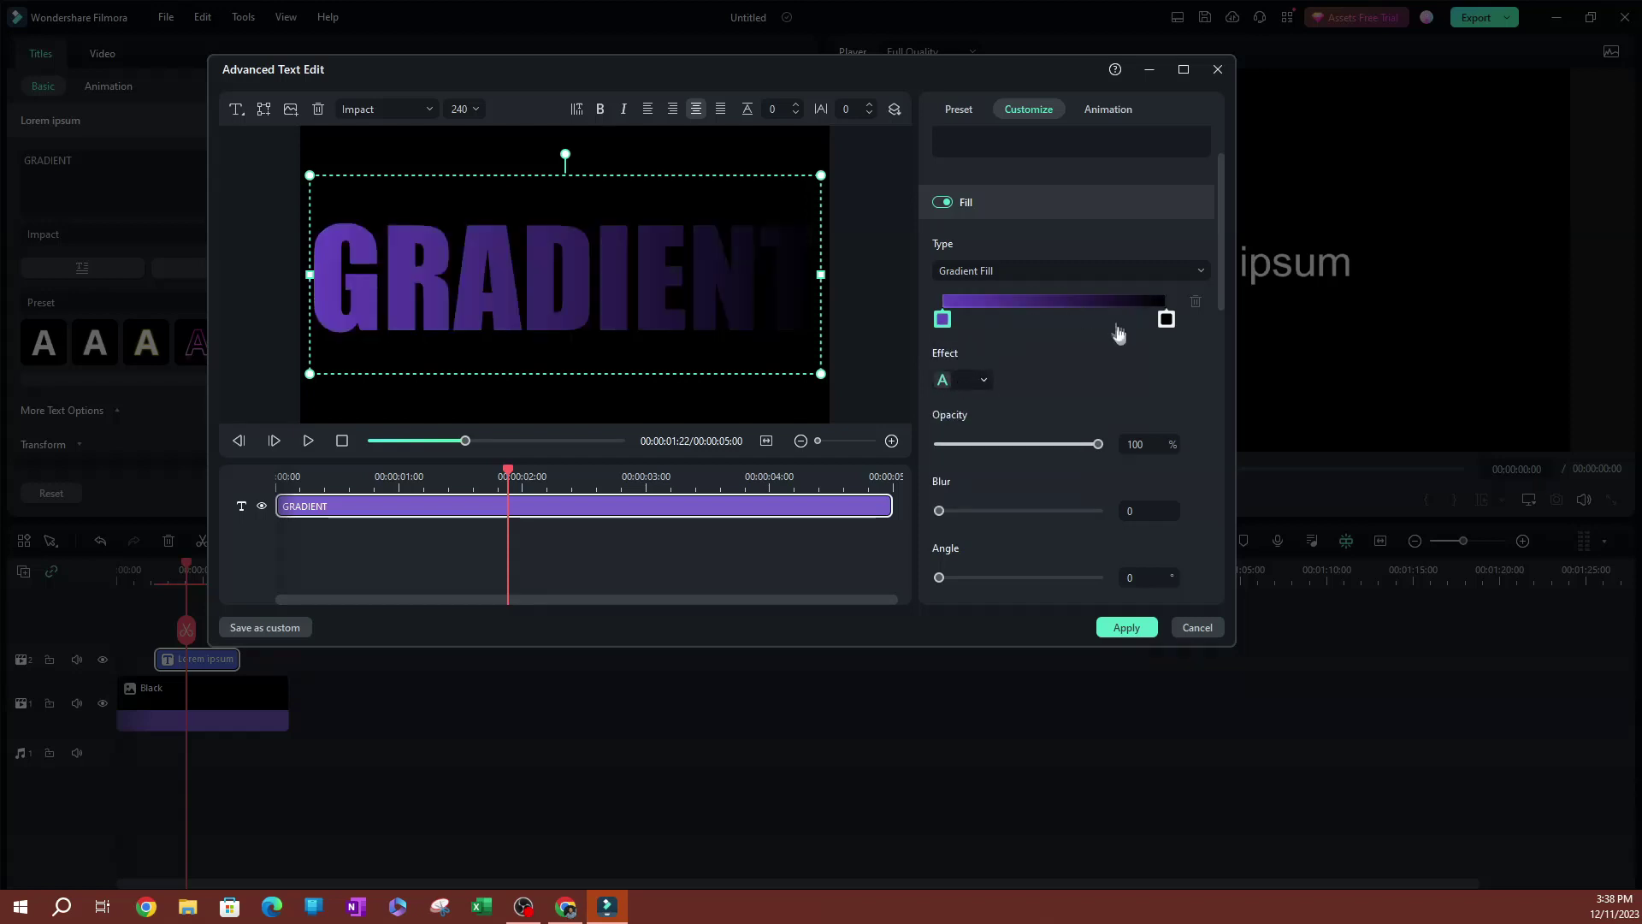
Make the gradient's right stop orange and stretch the purple further across the word.
{"action": "left_click", "coordinate": [1166, 320]}
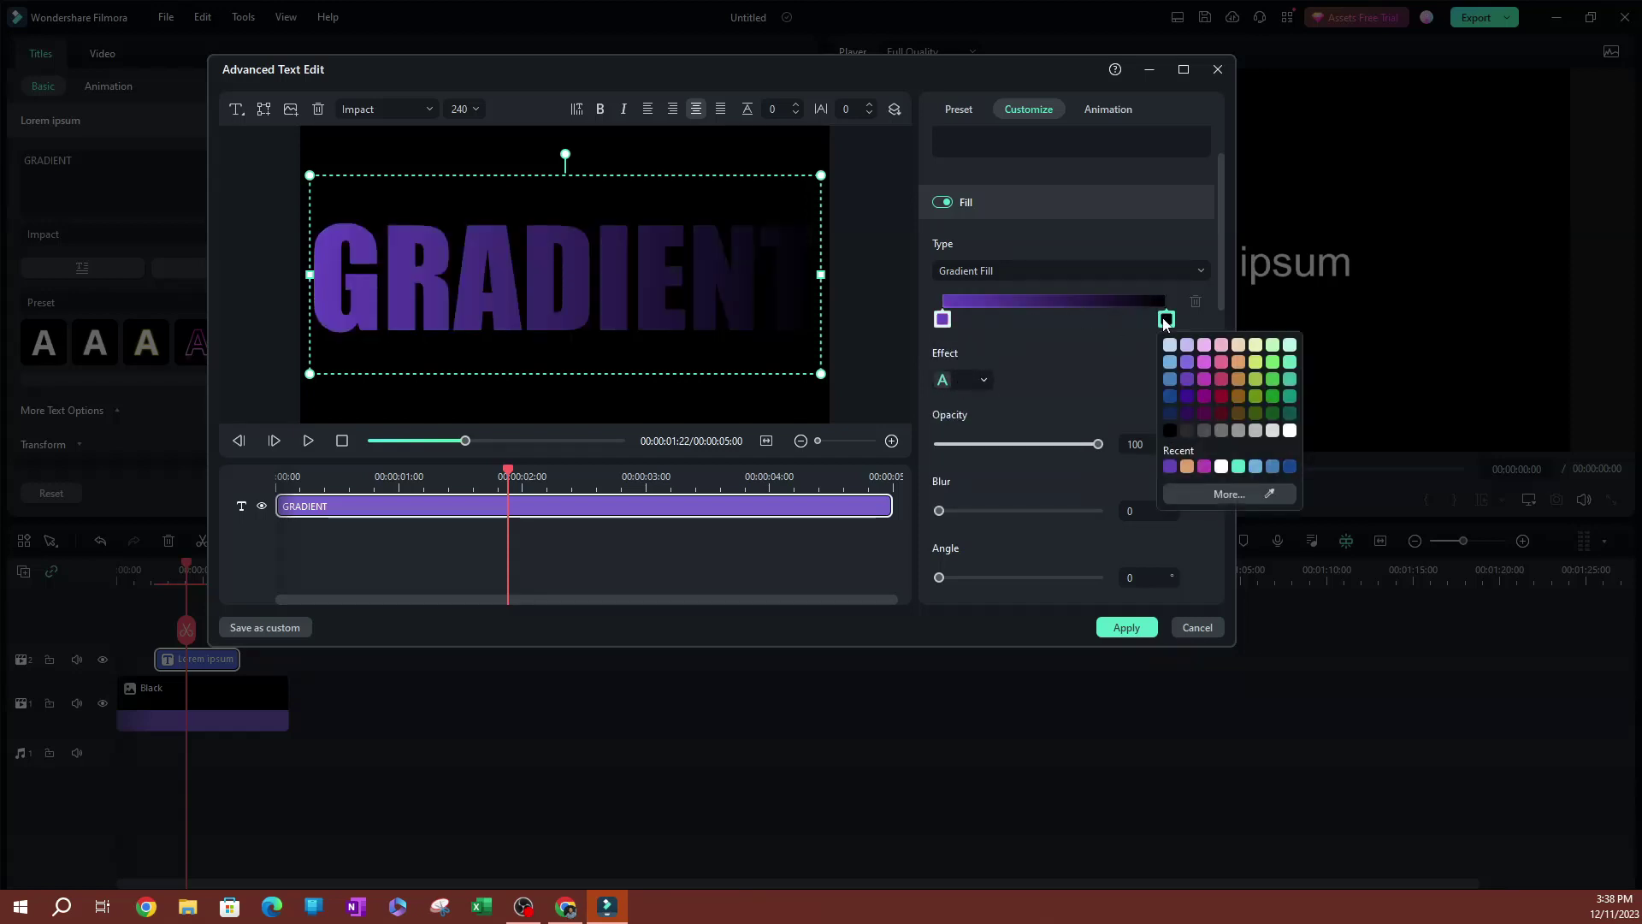
{"action": "left_click", "coordinate": [1240, 361]}
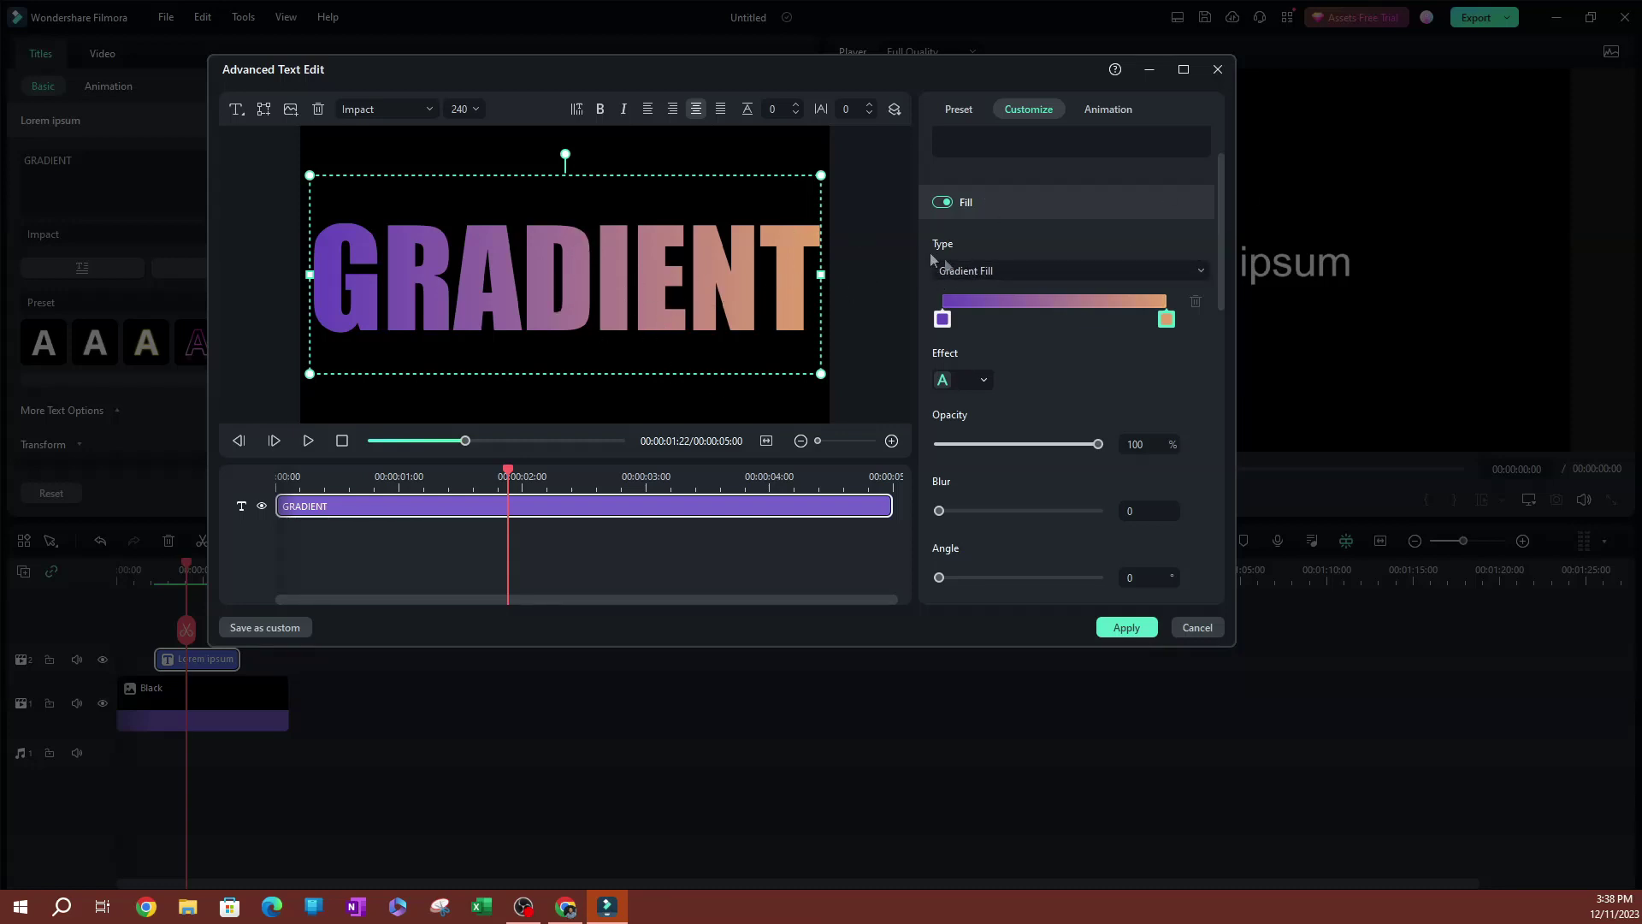
{"action": "left_click_drag", "start_coordinate": [945, 327], "coordinate": [1066, 332]}
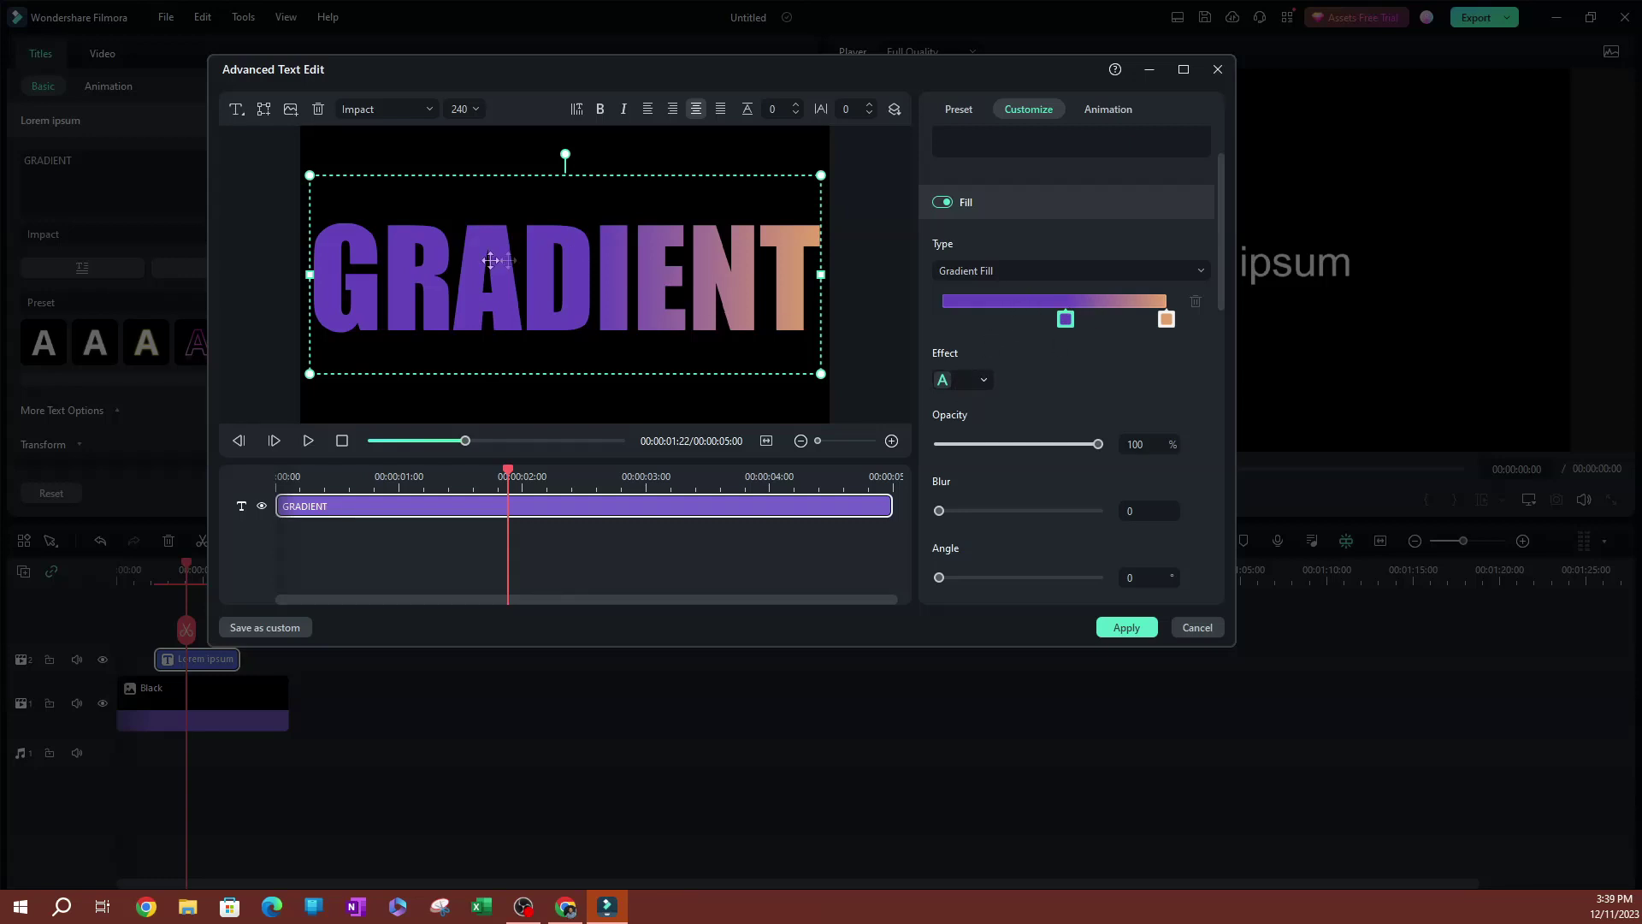
{"action": "left_click_drag", "start_coordinate": [1067, 328], "coordinate": [942, 325]}
{"action": "left_click_drag", "start_coordinate": [1166, 325], "coordinate": [1015, 325]}
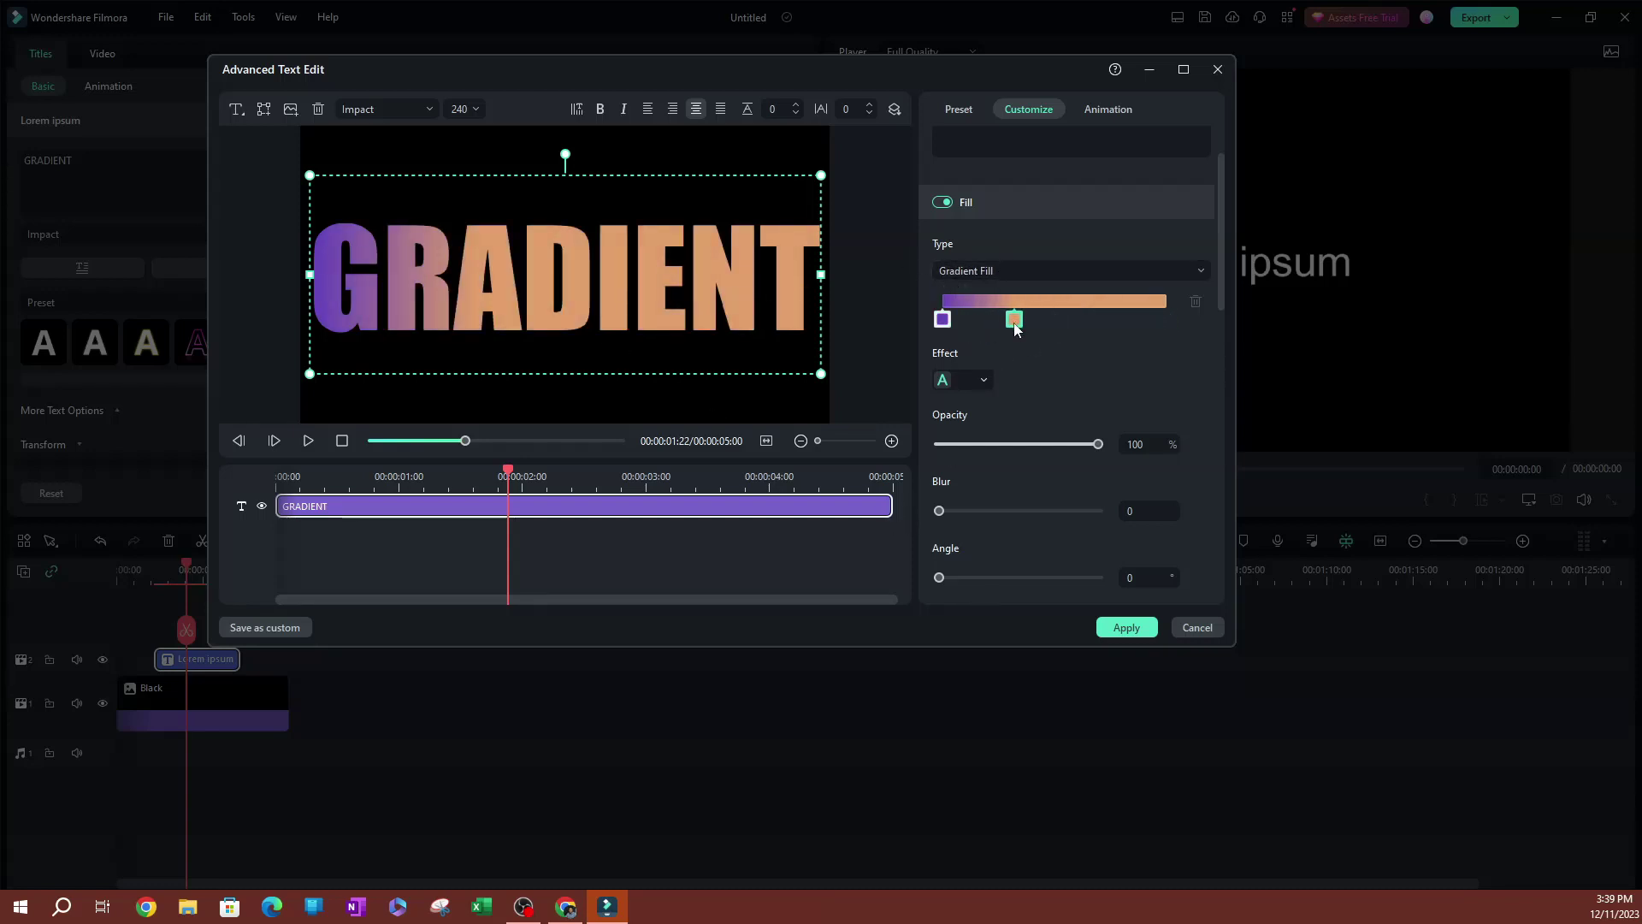
{"action": "left_click_drag", "start_coordinate": [1016, 327], "coordinate": [1257, 323]}
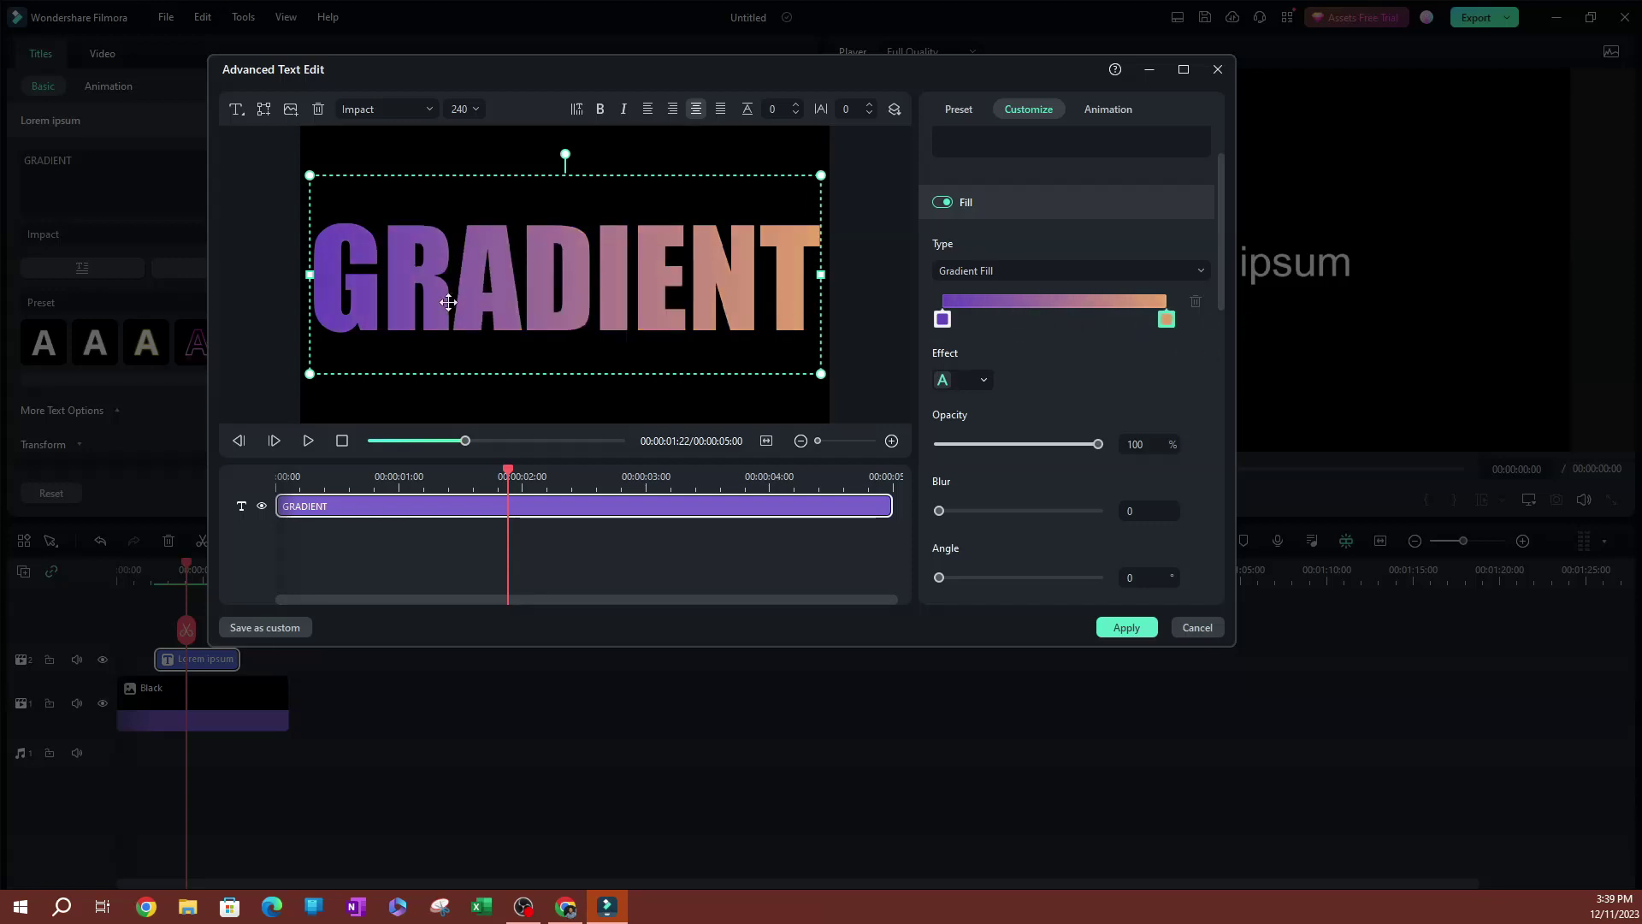
Add three gradient colour stops: blue in the middle, crimson right of it, green near the left.
{"action": "left_click", "coordinate": [1051, 318]}
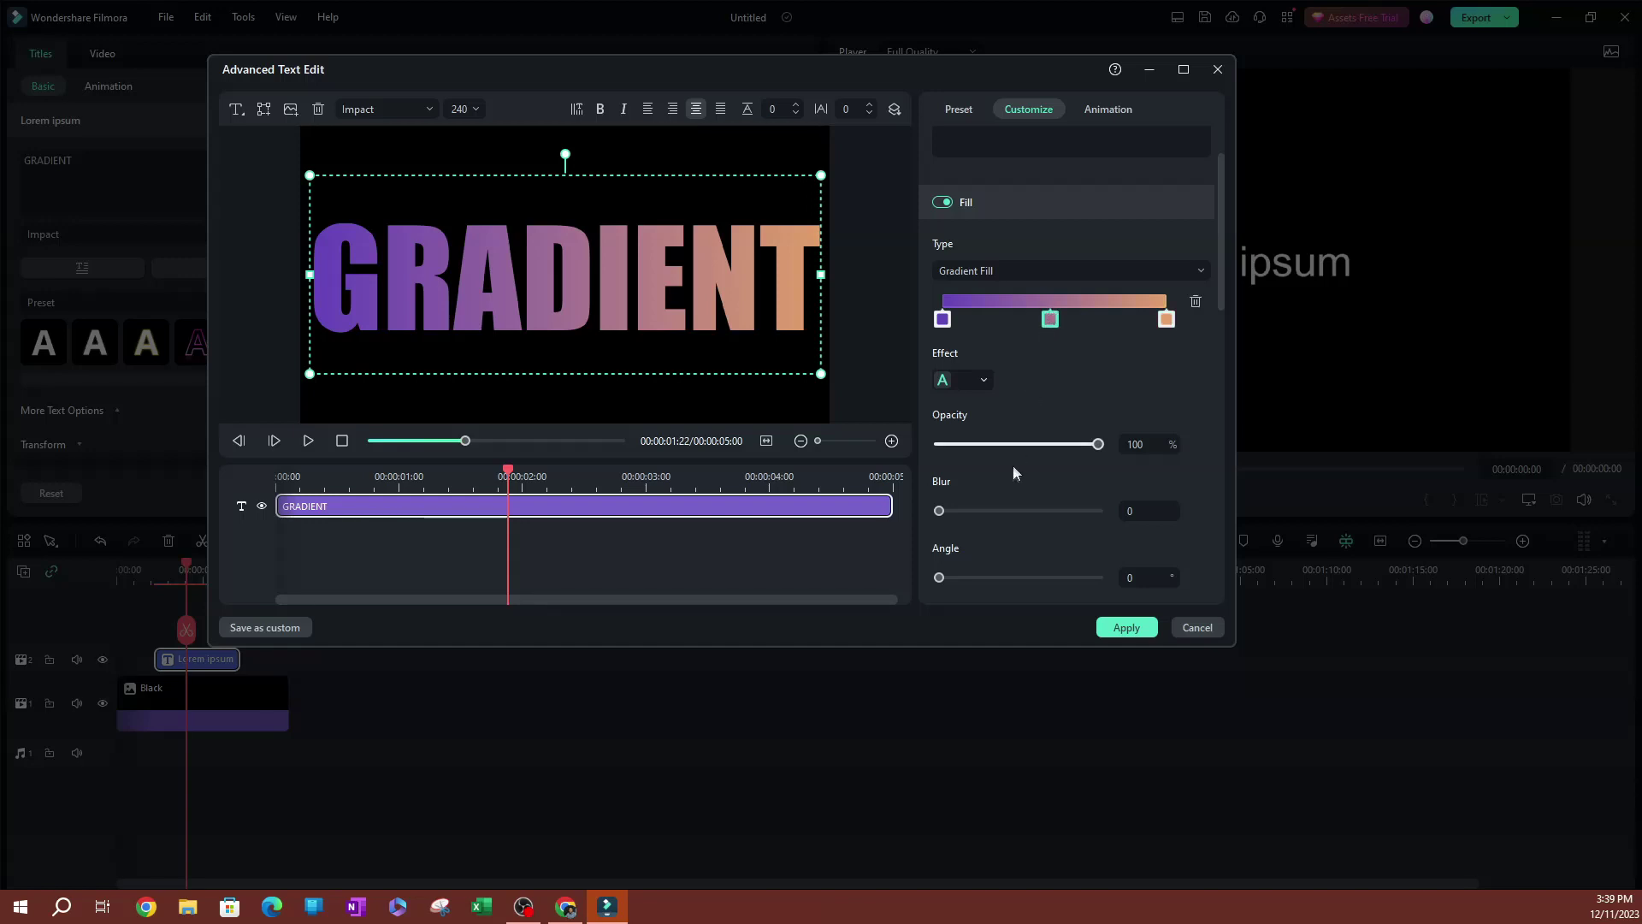
{"action": "left_click", "coordinate": [1050, 320]}
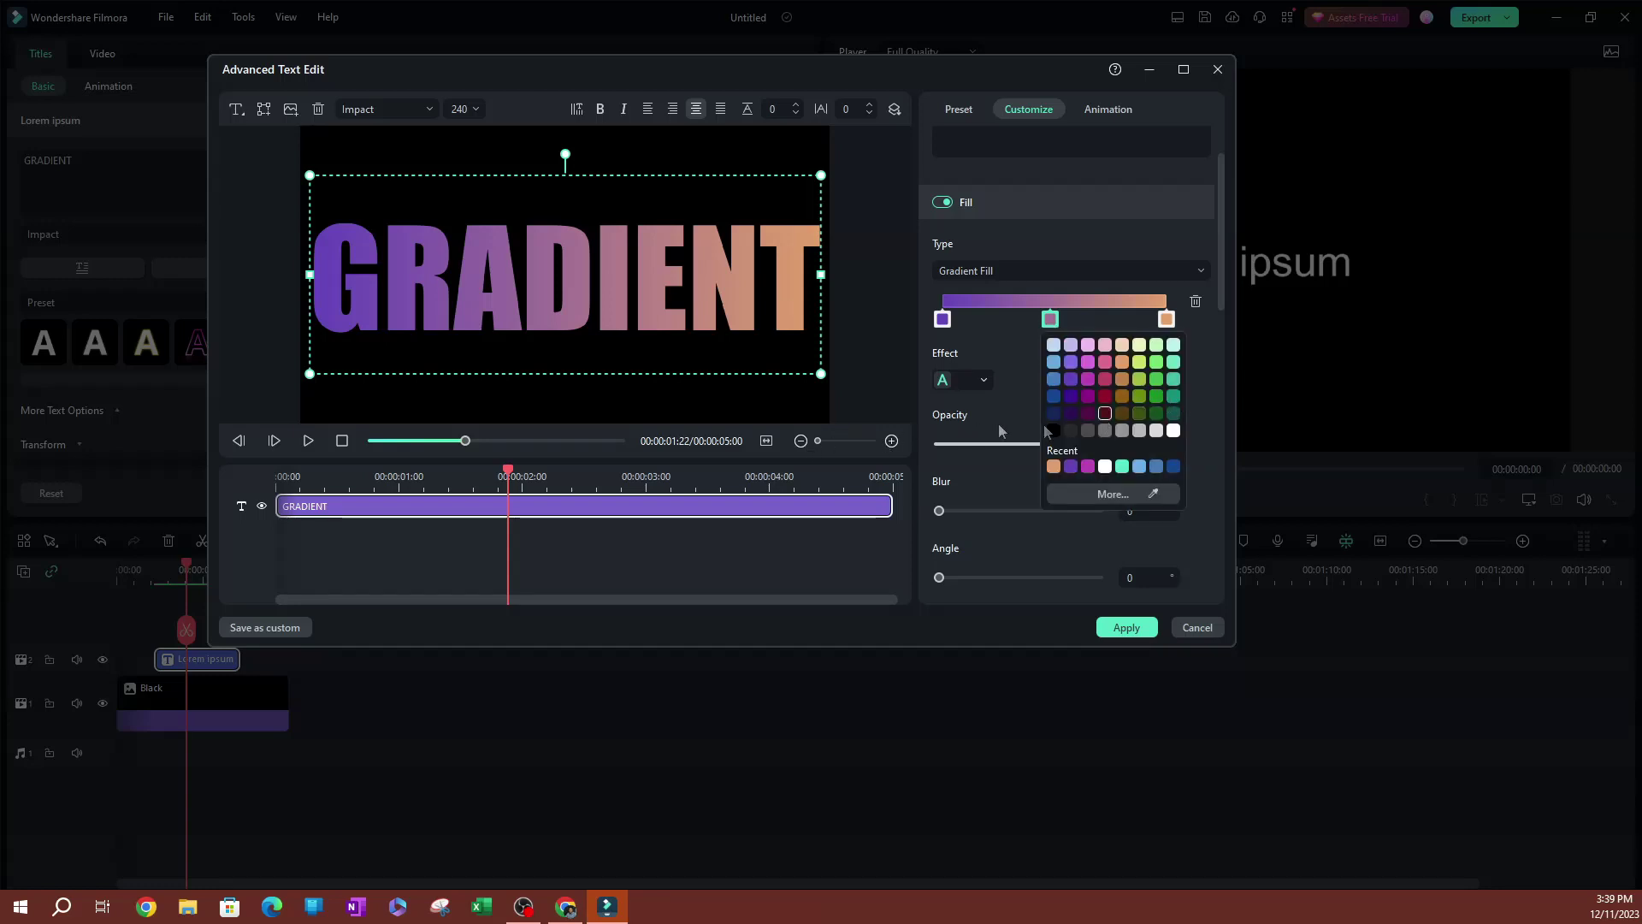
{"action": "left_click", "coordinate": [1173, 467]}
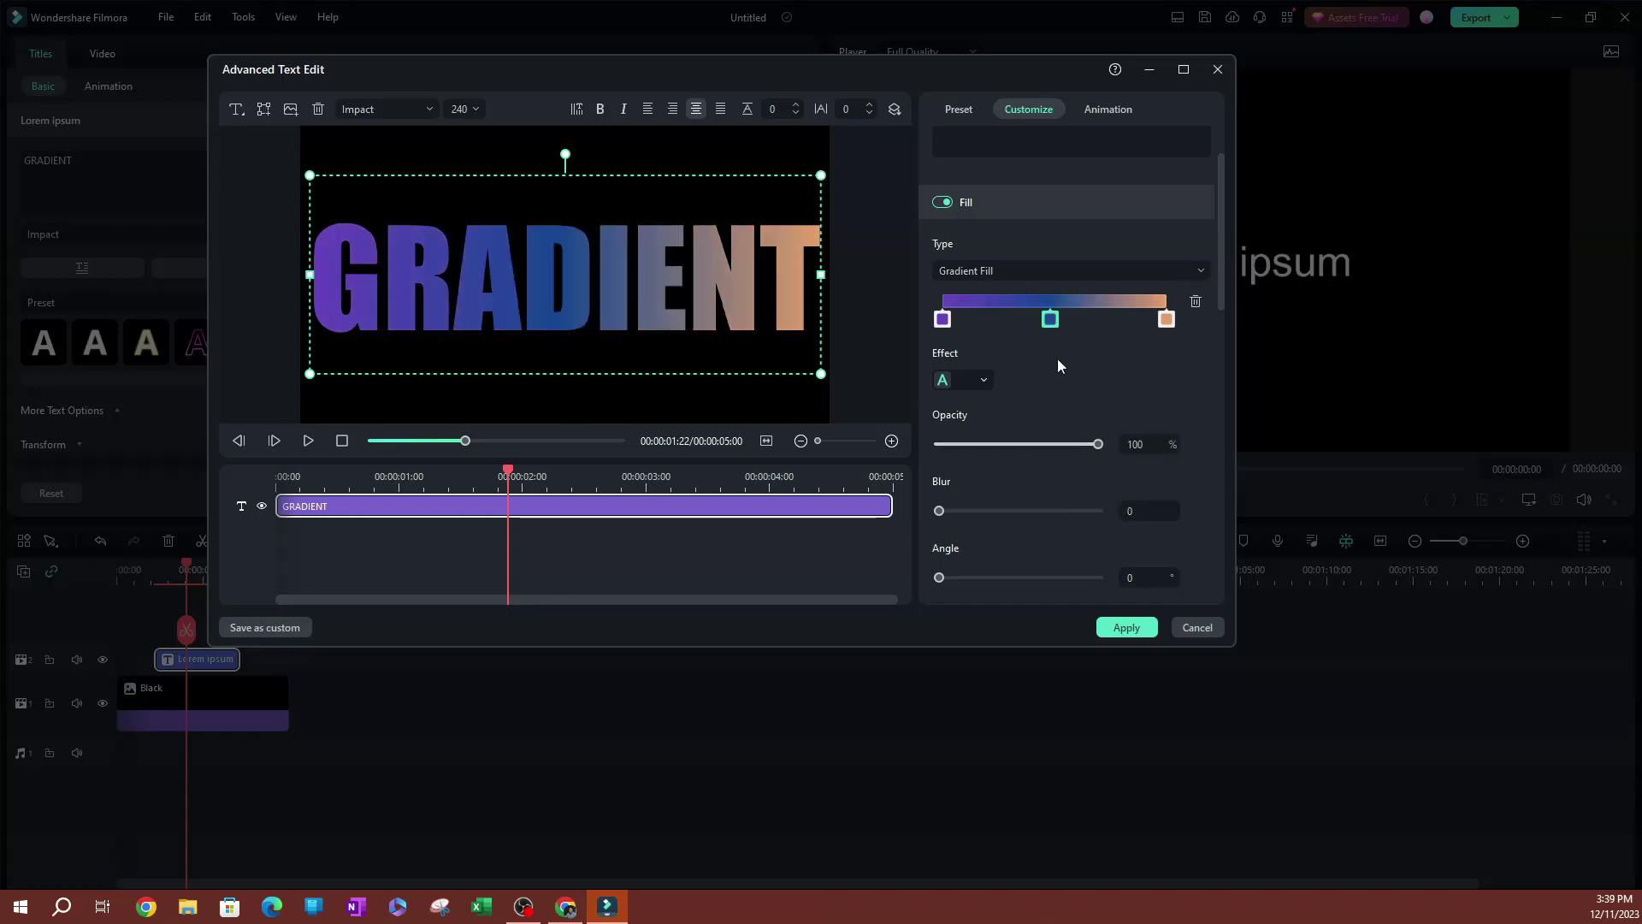
{"action": "left_click", "coordinate": [1107, 312]}
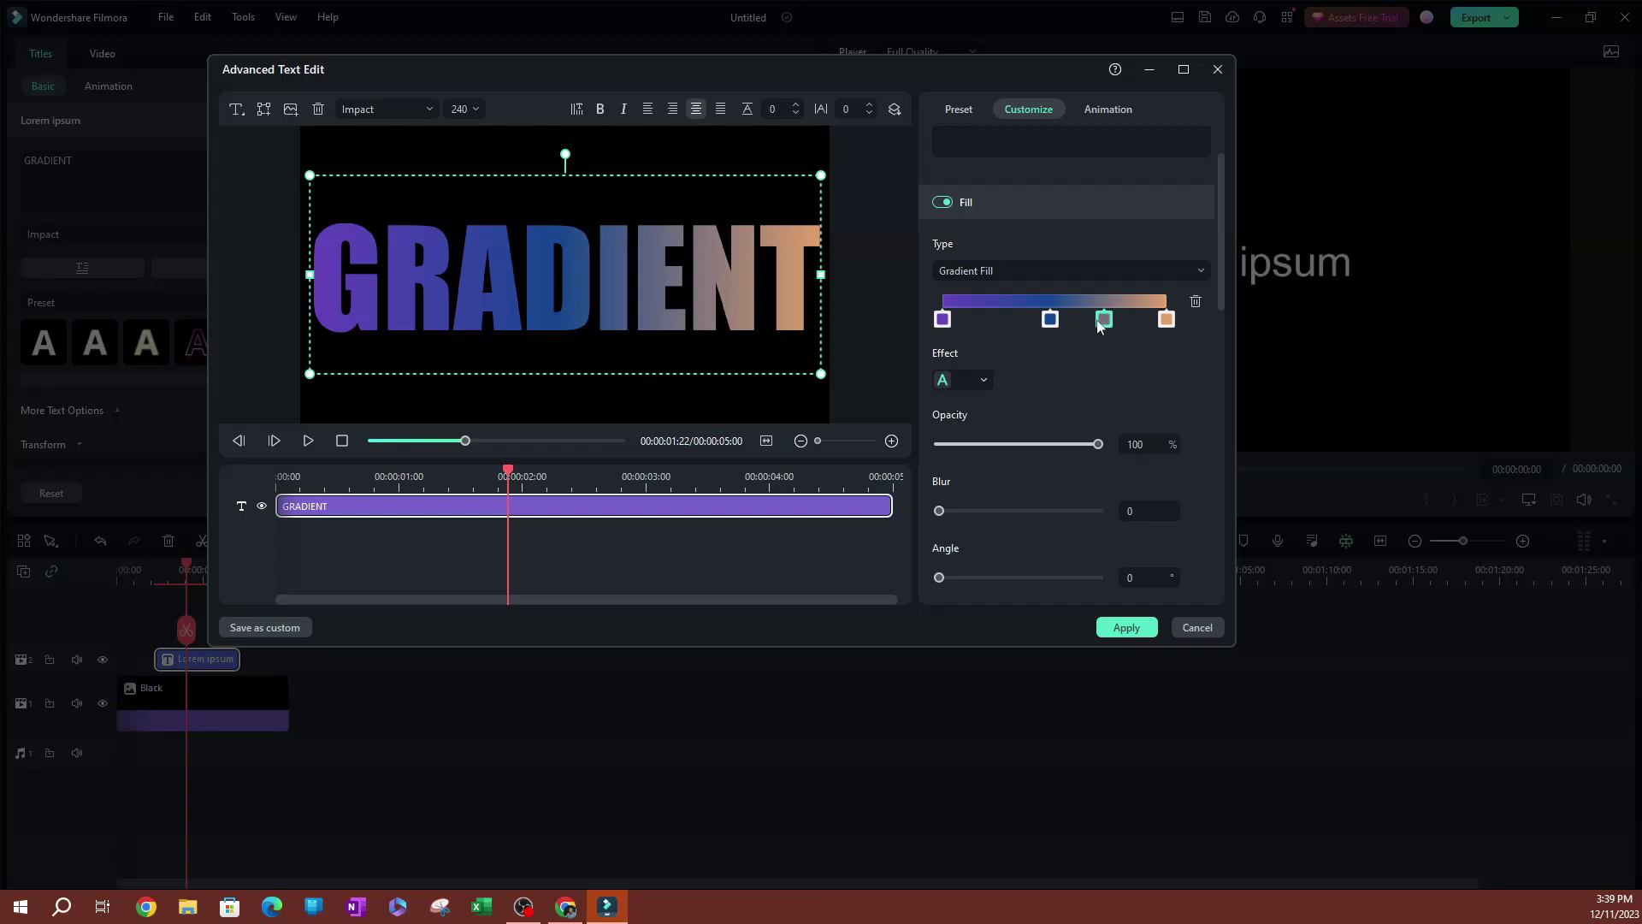
{"action": "left_click", "coordinate": [1104, 319]}
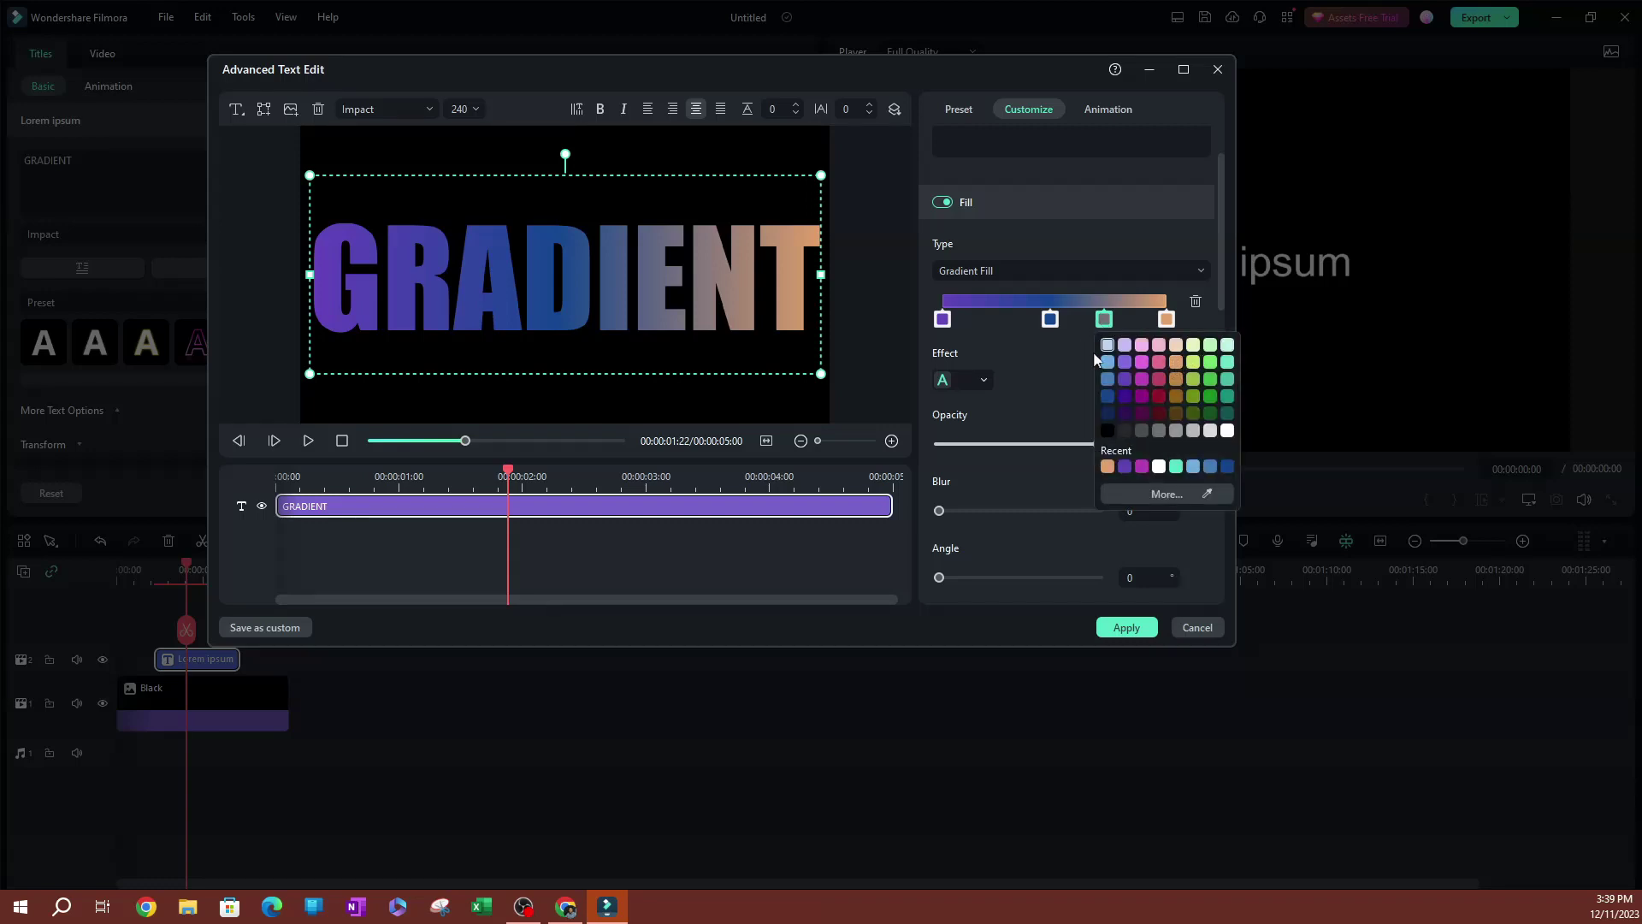
{"action": "left_click", "coordinate": [1159, 398]}
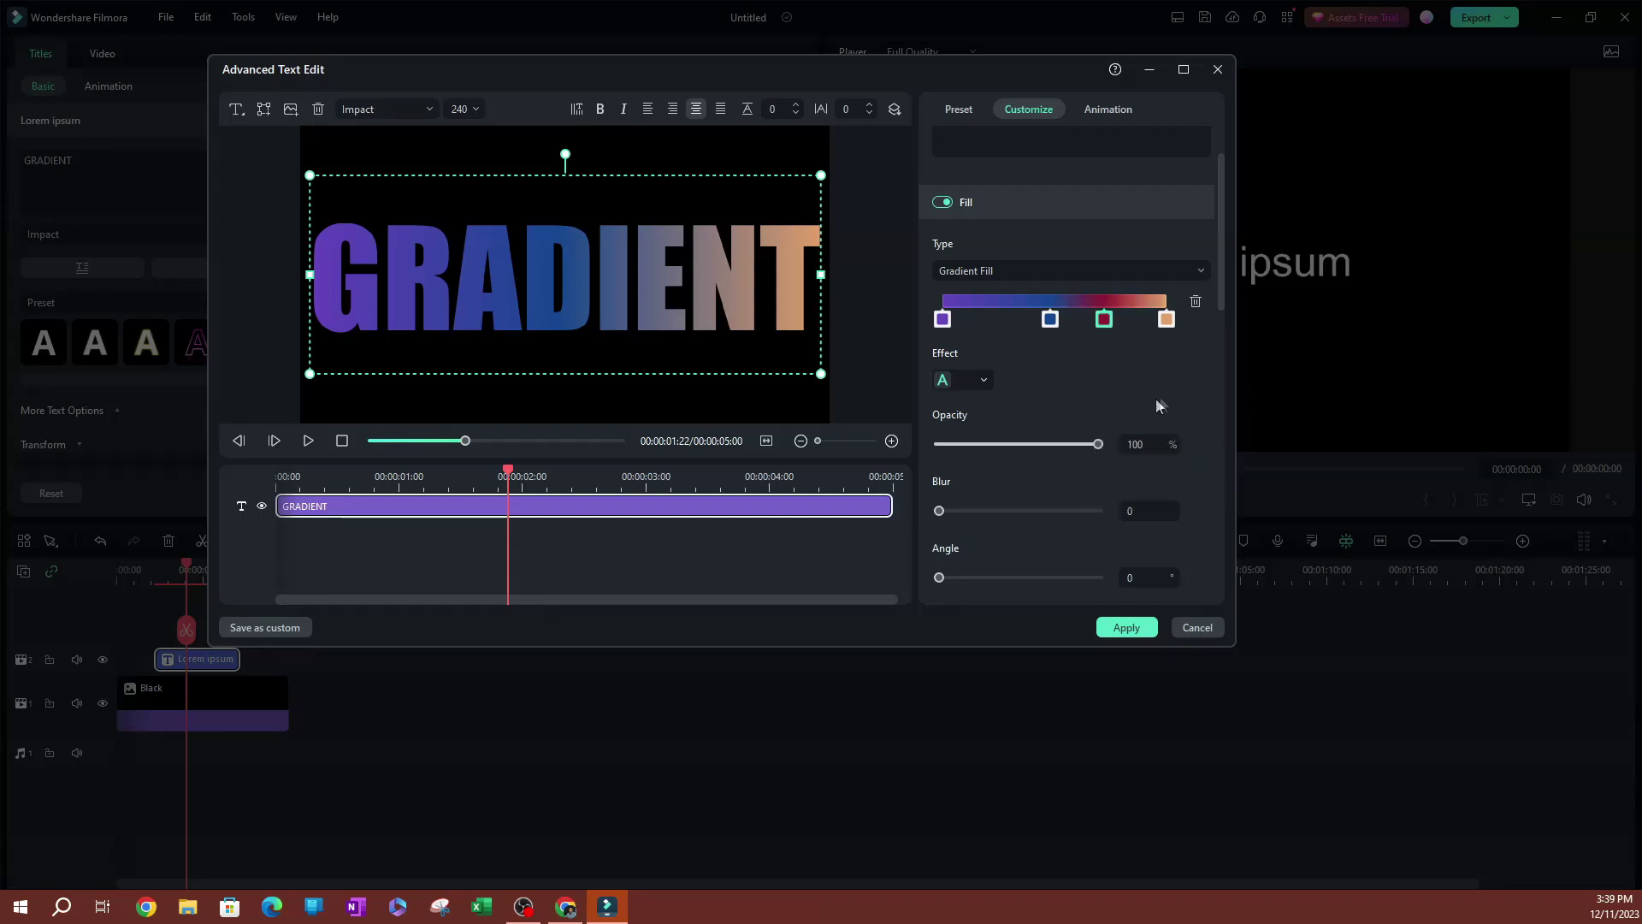
{"action": "left_click", "coordinate": [982, 313]}
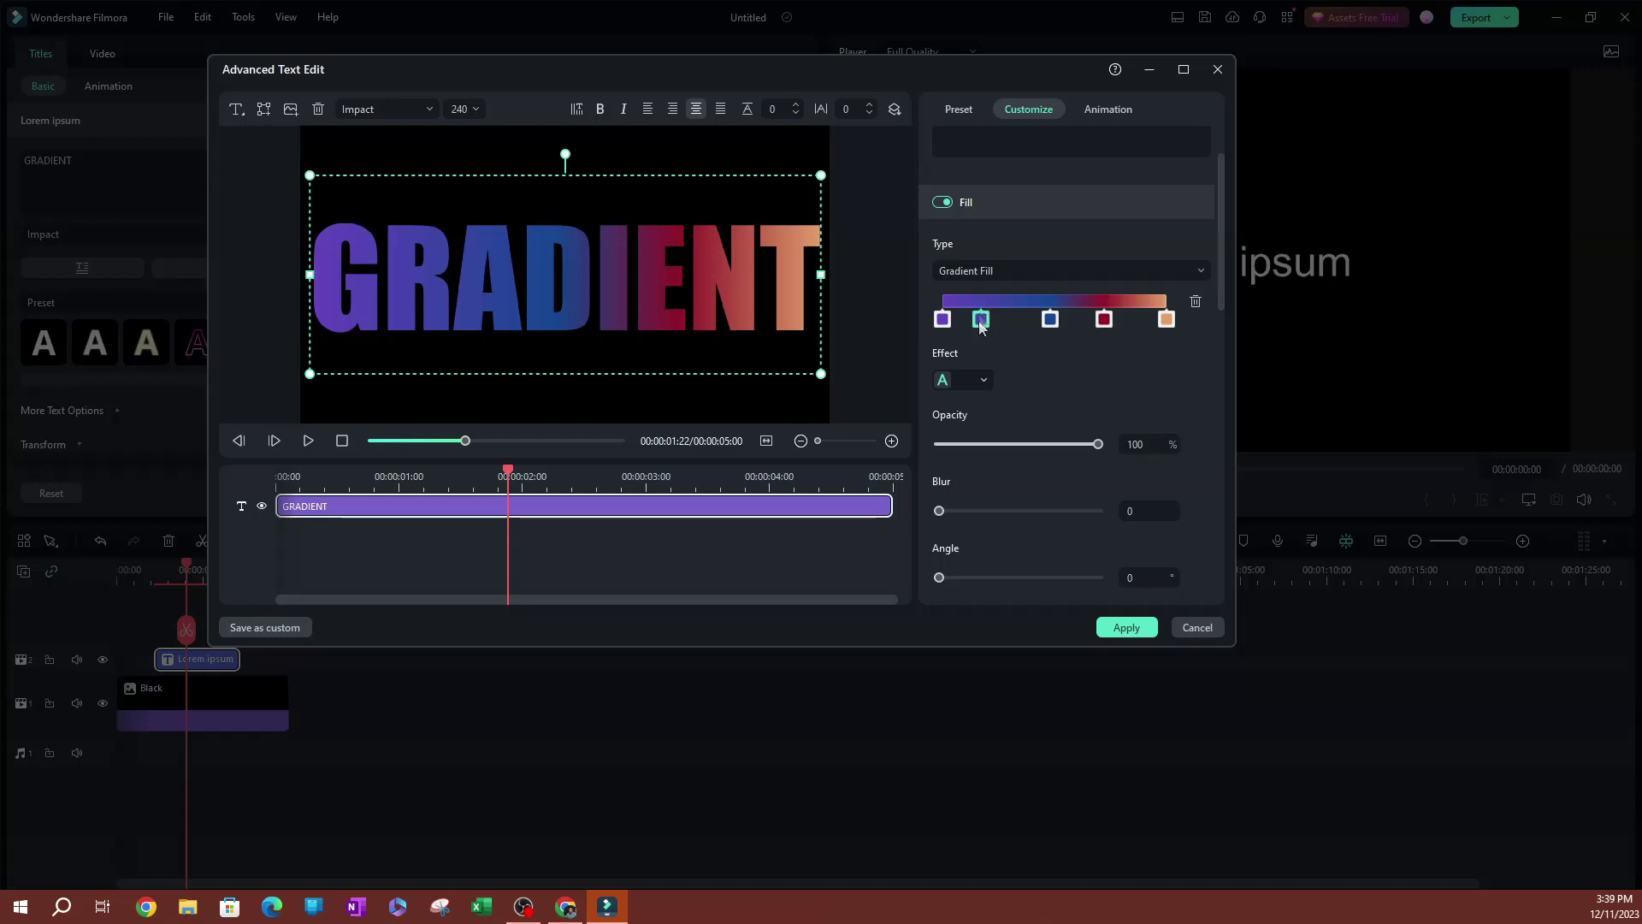
{"action": "left_click", "coordinate": [981, 319]}
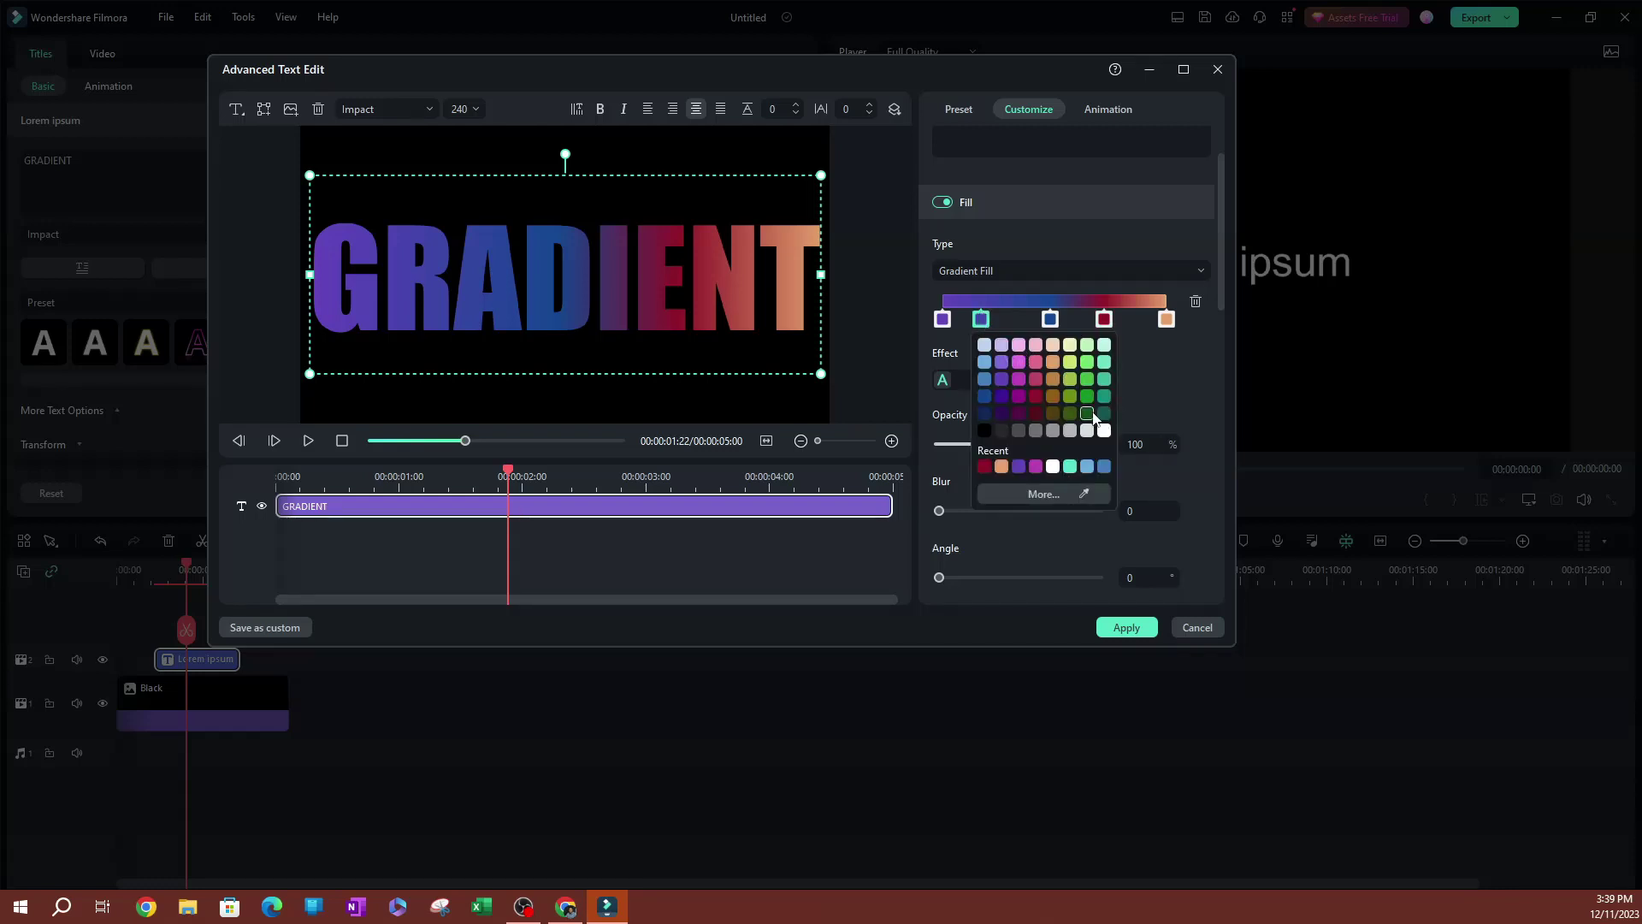
{"action": "left_click", "coordinate": [1104, 415]}
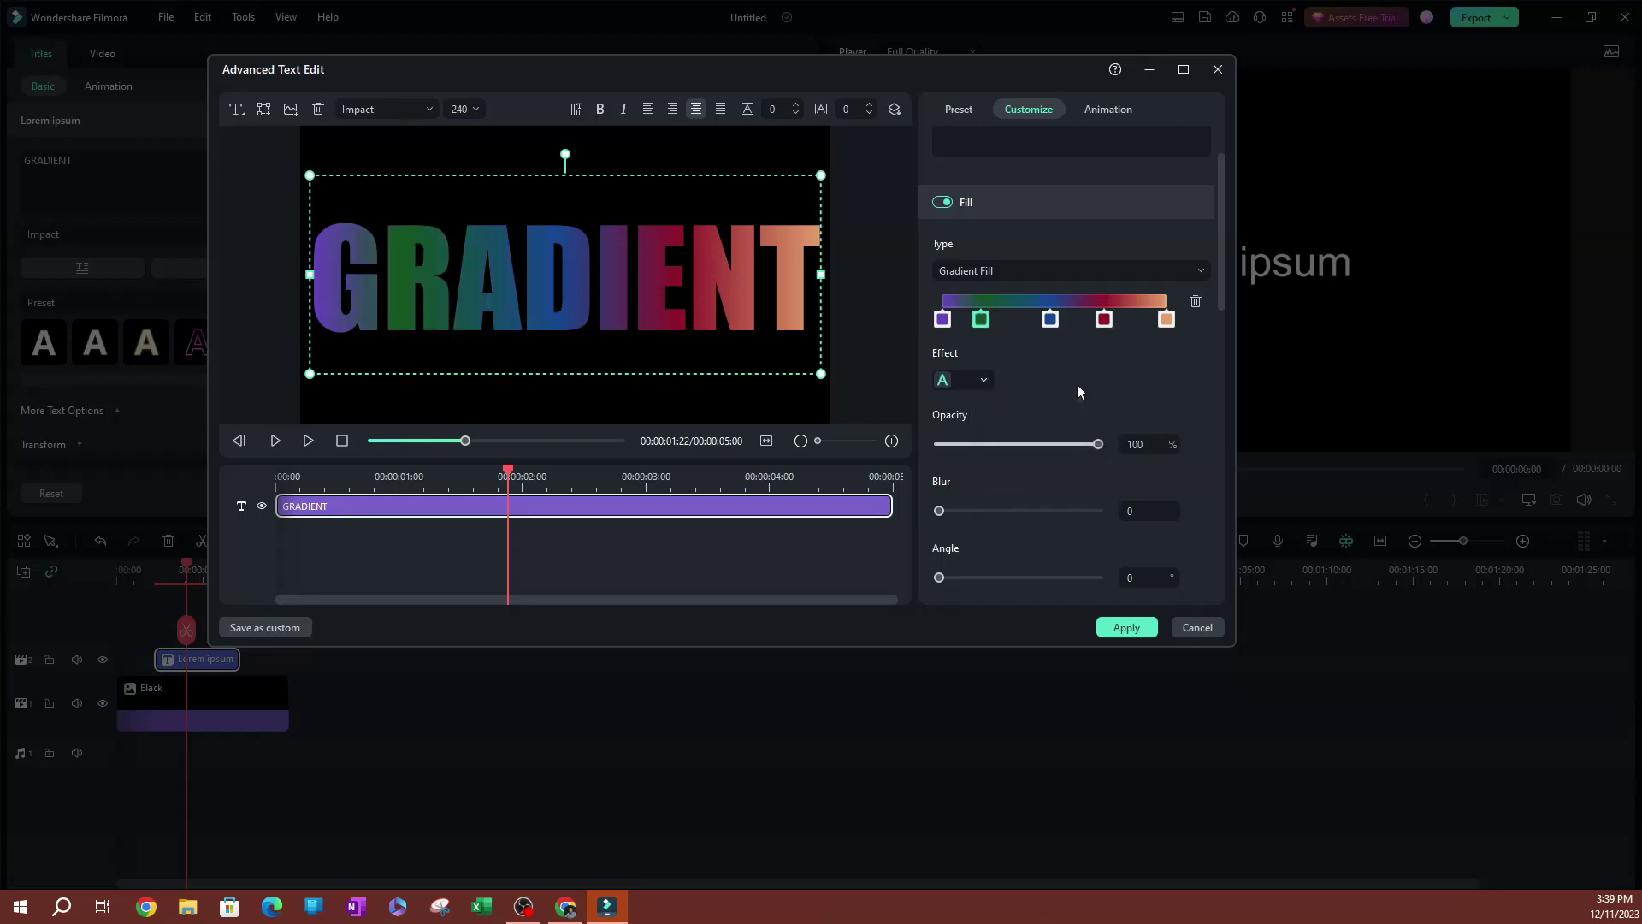
Delete the green, crimson and blue stops, leaving a two-stop purple-to-orange gradient.
{"action": "left_click", "coordinate": [1194, 302]}
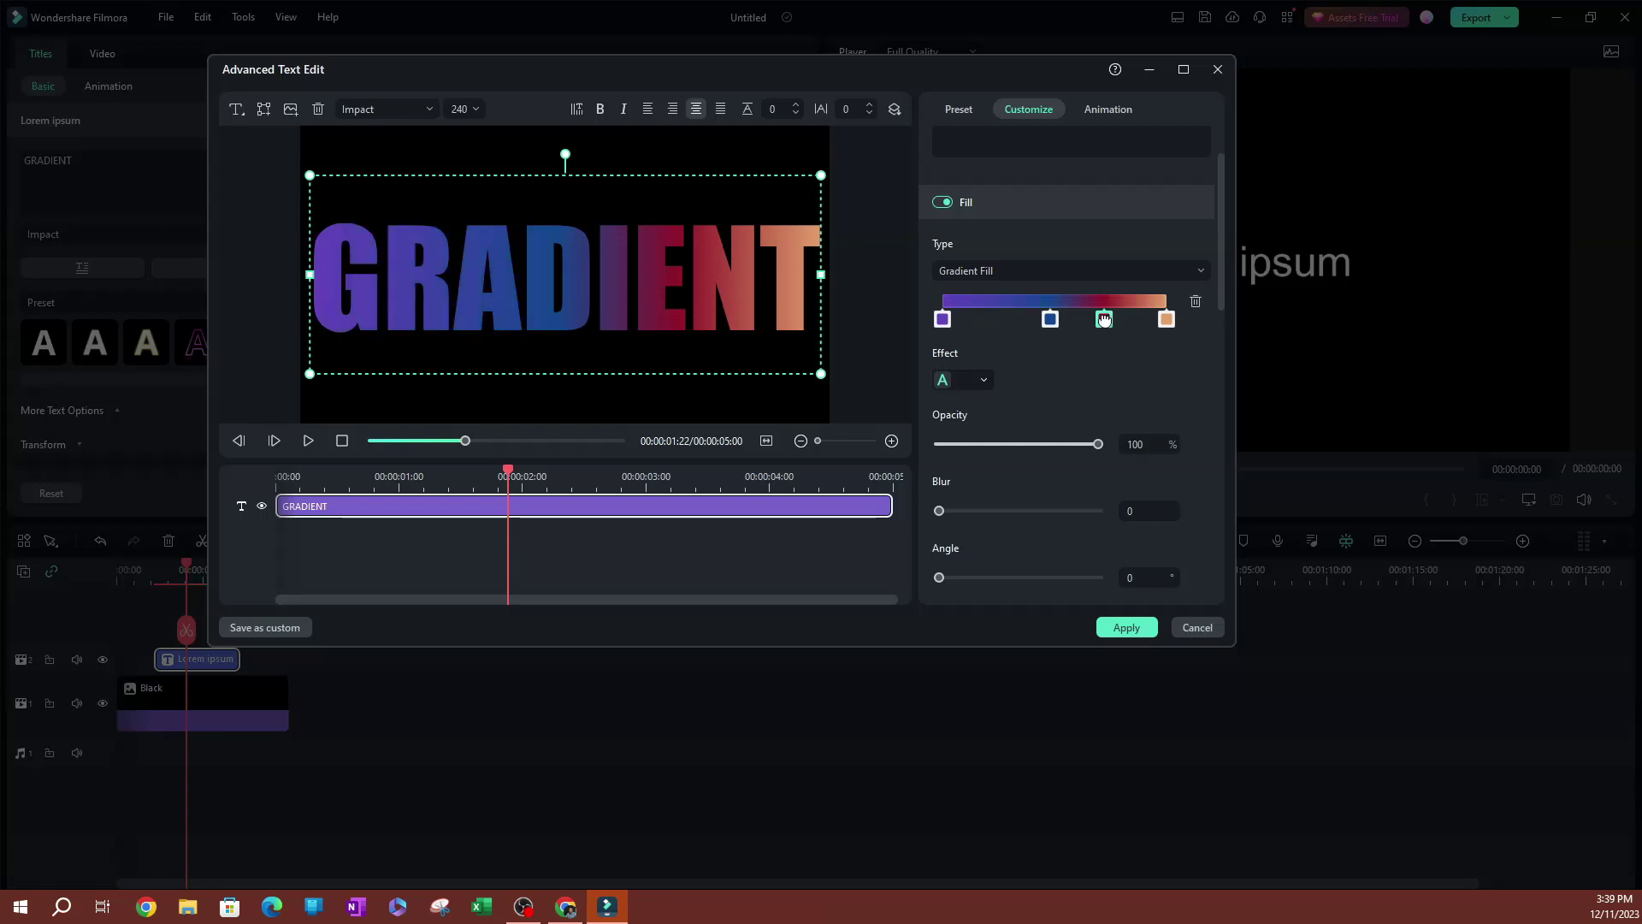
{"action": "left_click", "coordinate": [1194, 302]}
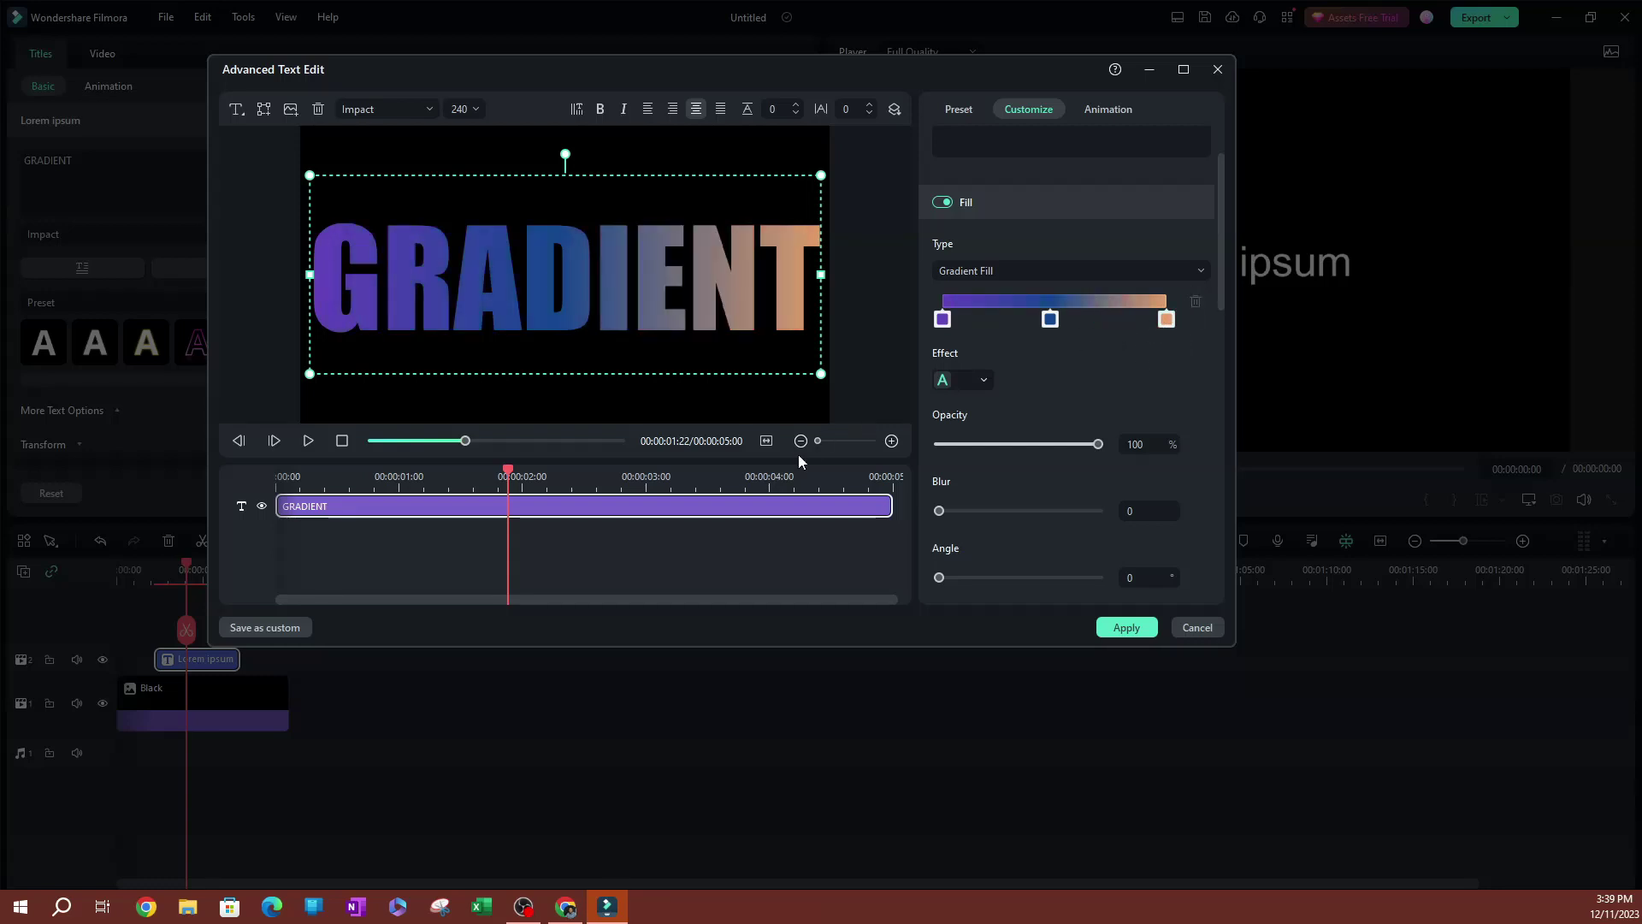
{"action": "left_click", "coordinate": [1050, 319]}
{"action": "left_click", "coordinate": [1195, 302]}
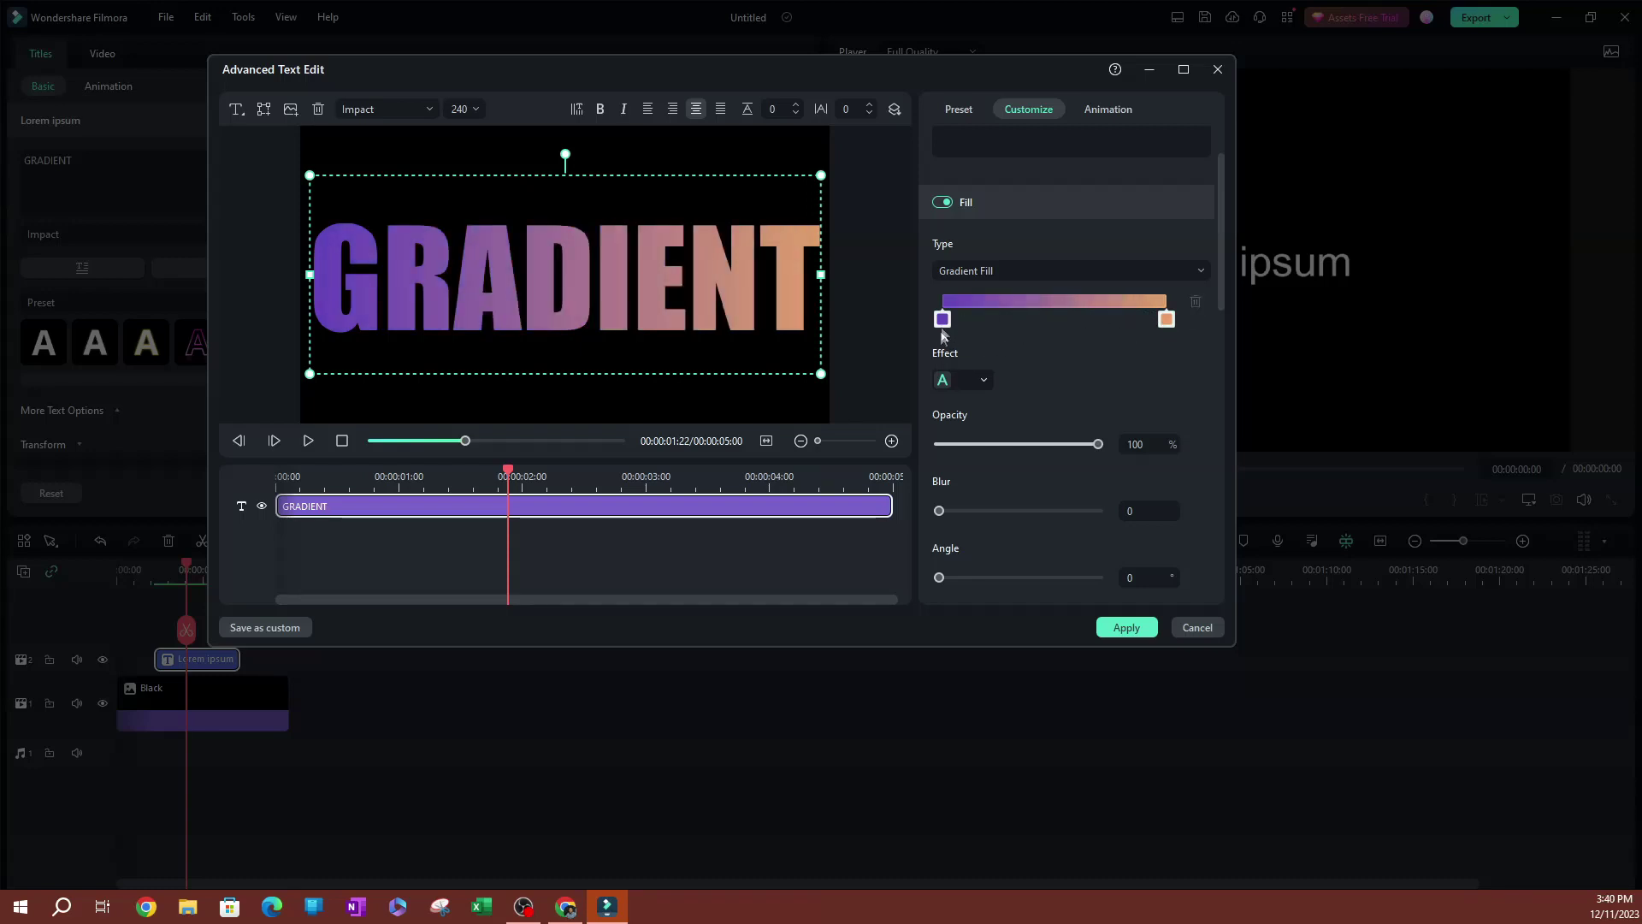
{"action": "scroll", "coordinate": [1058, 361], "scroll_direction": "down", "scroll_amount": 2}
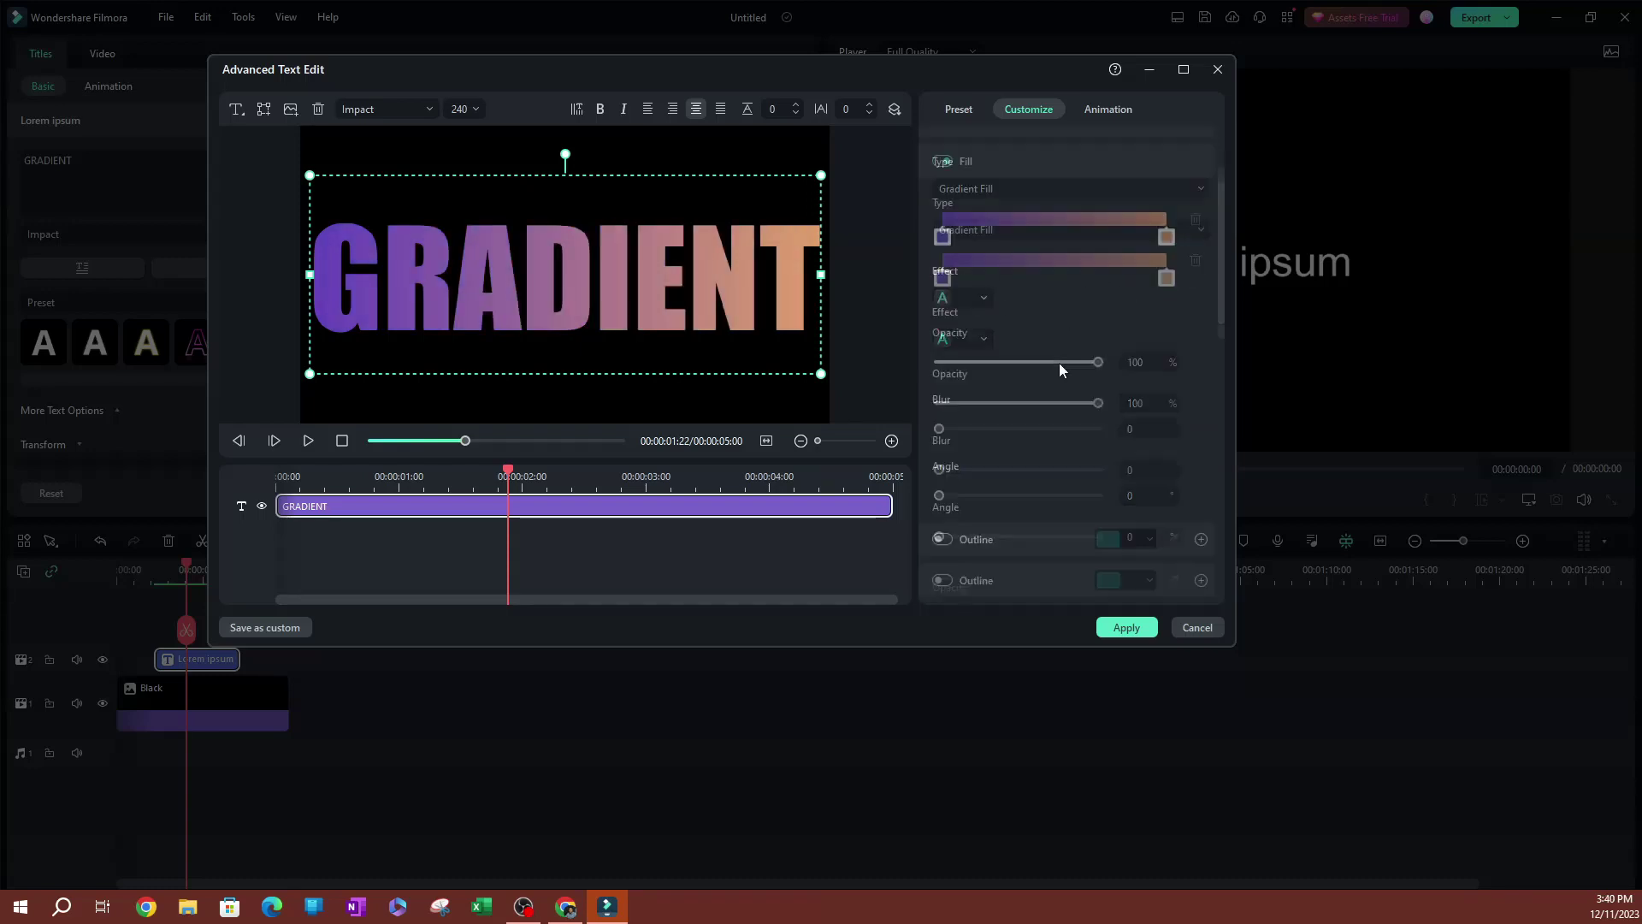
{"action": "left_click", "coordinate": [983, 301]}
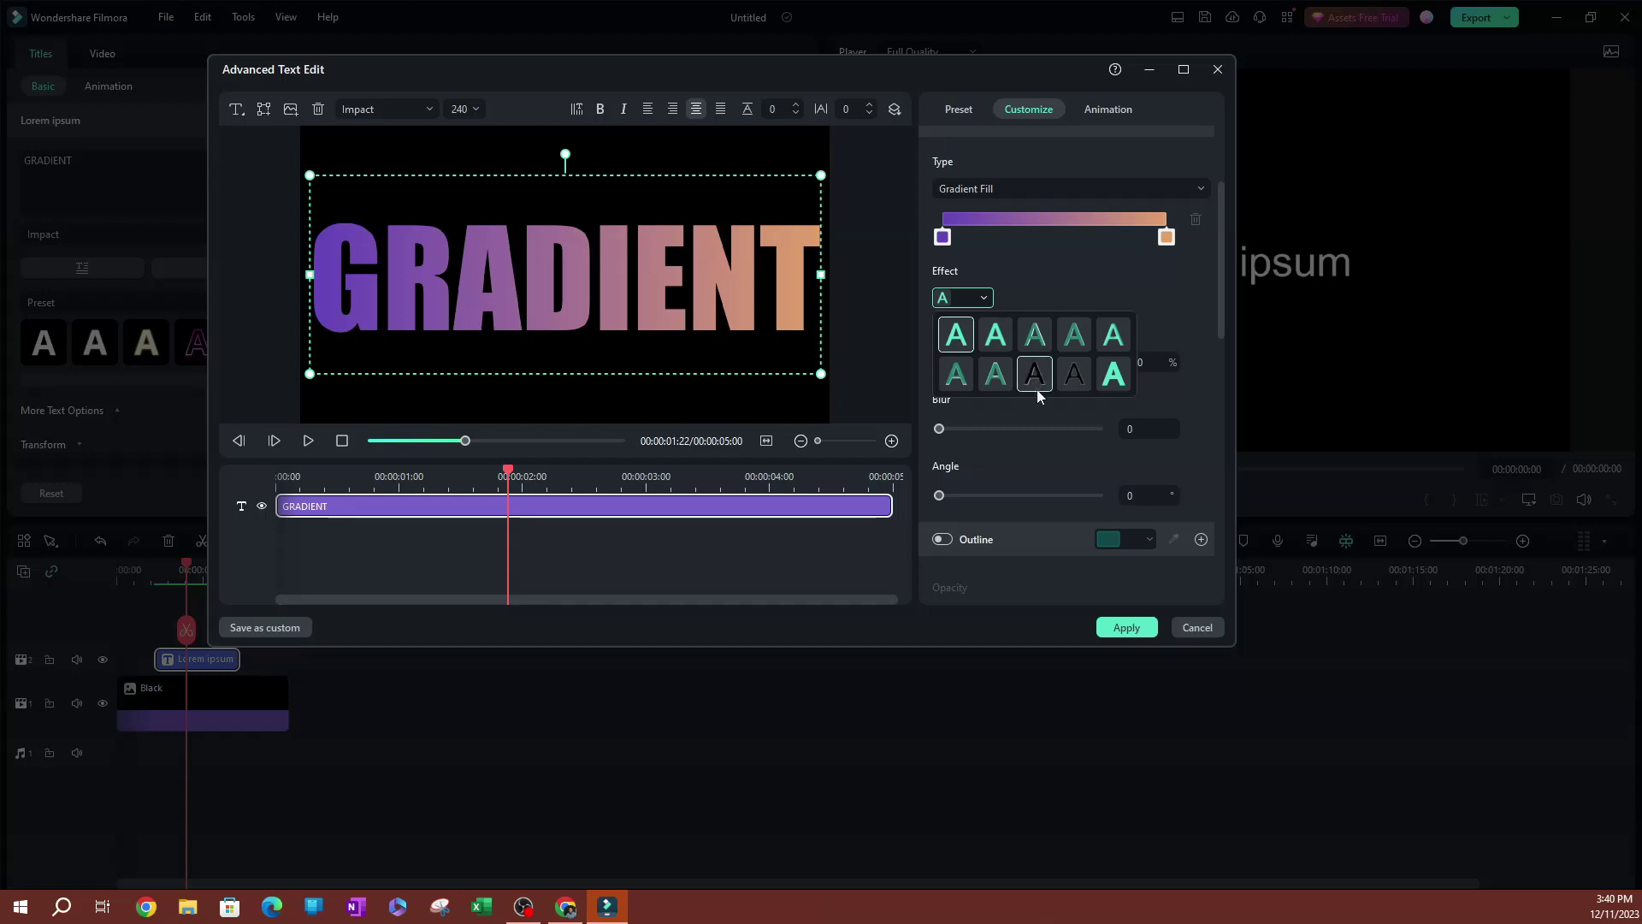
{"action": "left_click", "coordinate": [1033, 269]}
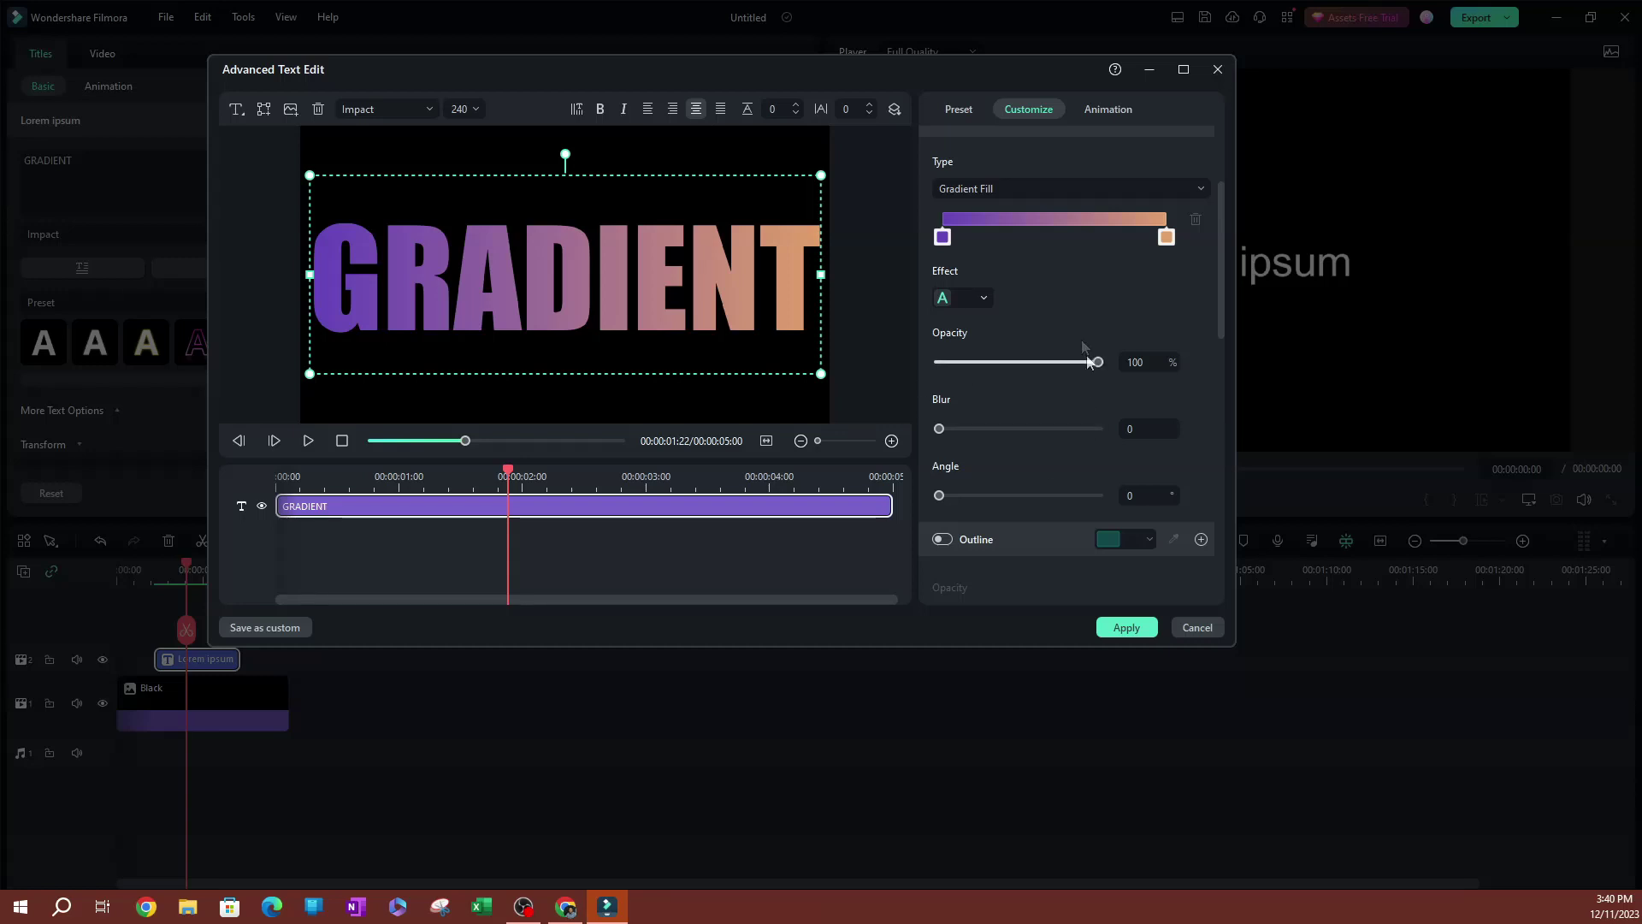
Test the text Opacity and Blur sliders and try a 325° gradient angle.
{"action": "left_click_drag", "start_coordinate": [1098, 362], "coordinate": [1178, 364]}
{"action": "mouse_move", "coordinate": [938, 432]}
{"action": "left_mouse_down"}
{"action": "mouse_move", "coordinate": [1034, 427]}
{"action": "mouse_move", "coordinate": [910, 422]}
{"action": "left_mouse_up"}
{"action": "left_click_drag", "start_coordinate": [941, 496], "coordinate": [1038, 497]}
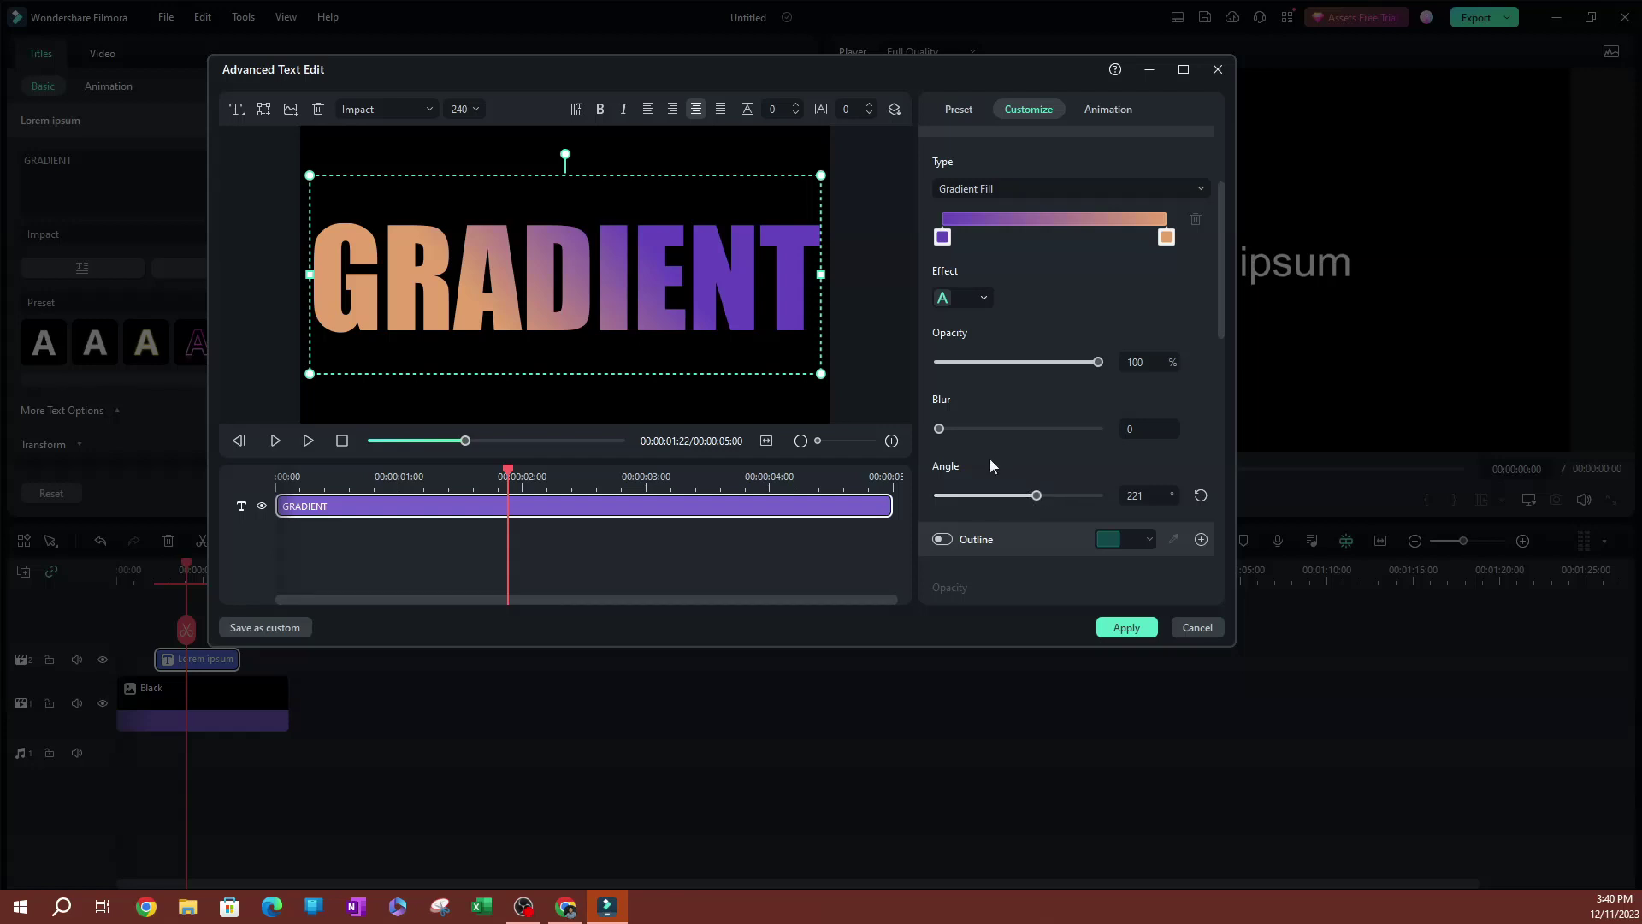
{"action": "scroll", "coordinate": [1187, 429], "scroll_direction": "down", "scroll_amount": 1}
Adjust the gradient Angle through several values, settling at 269° for a vertical fill.
{"action": "left_click_drag", "start_coordinate": [1040, 454], "coordinate": [976, 455]}
{"action": "left_click", "coordinate": [1139, 456]}
{"action": "left_click_drag", "start_coordinate": [1143, 456], "coordinate": [1137, 455]}
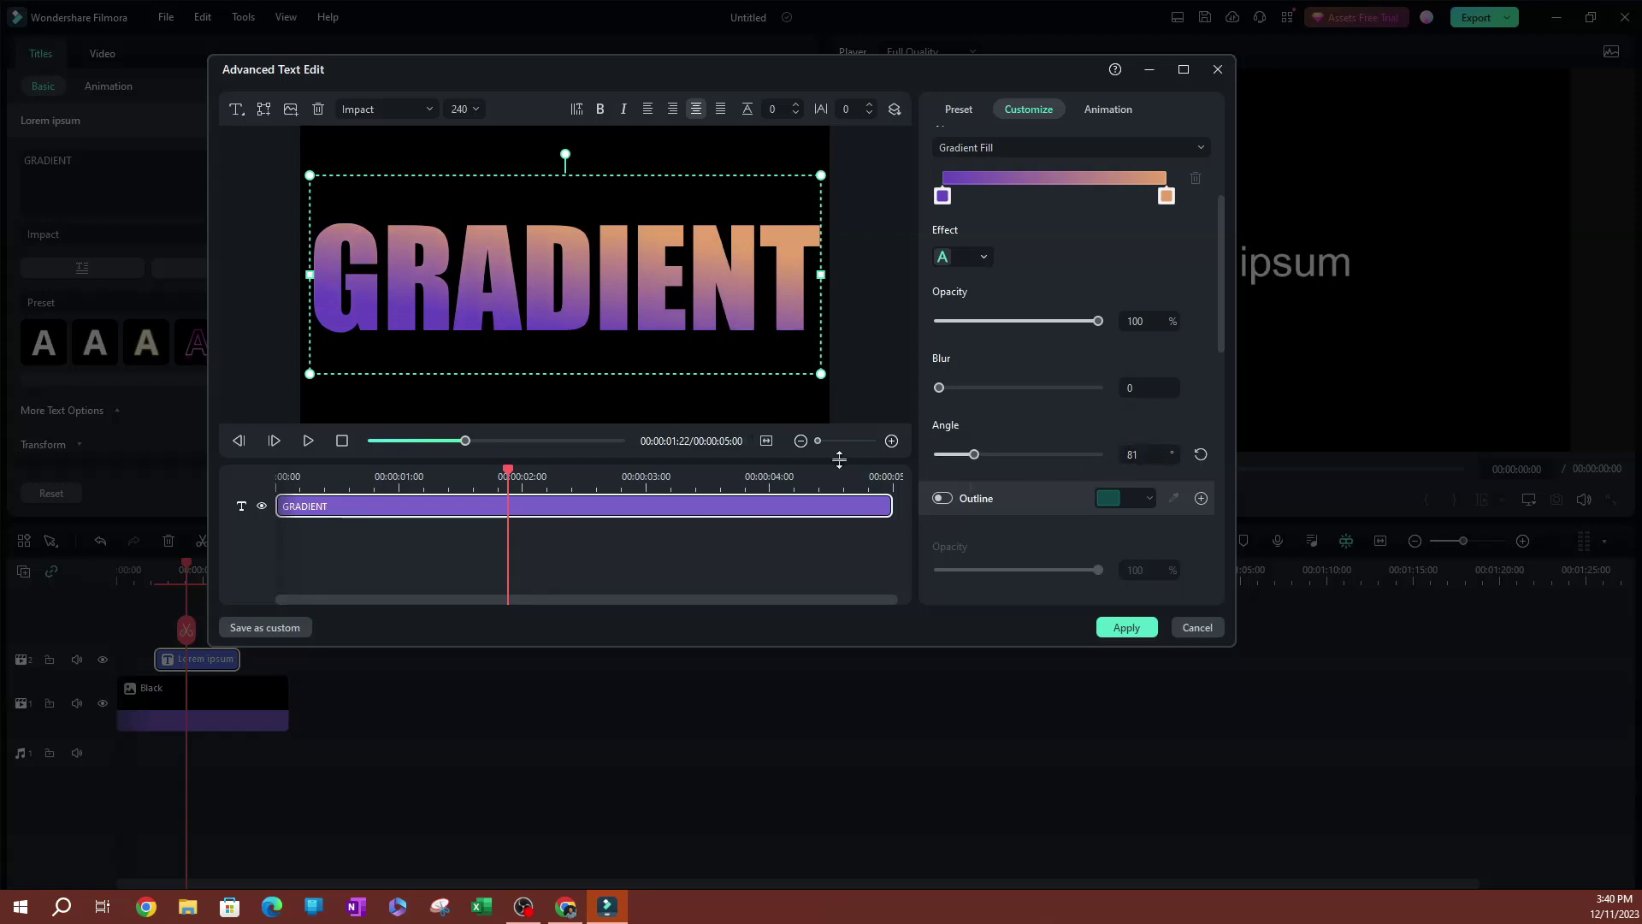
{"action": "left_click_drag", "start_coordinate": [978, 456], "coordinate": [859, 454]}
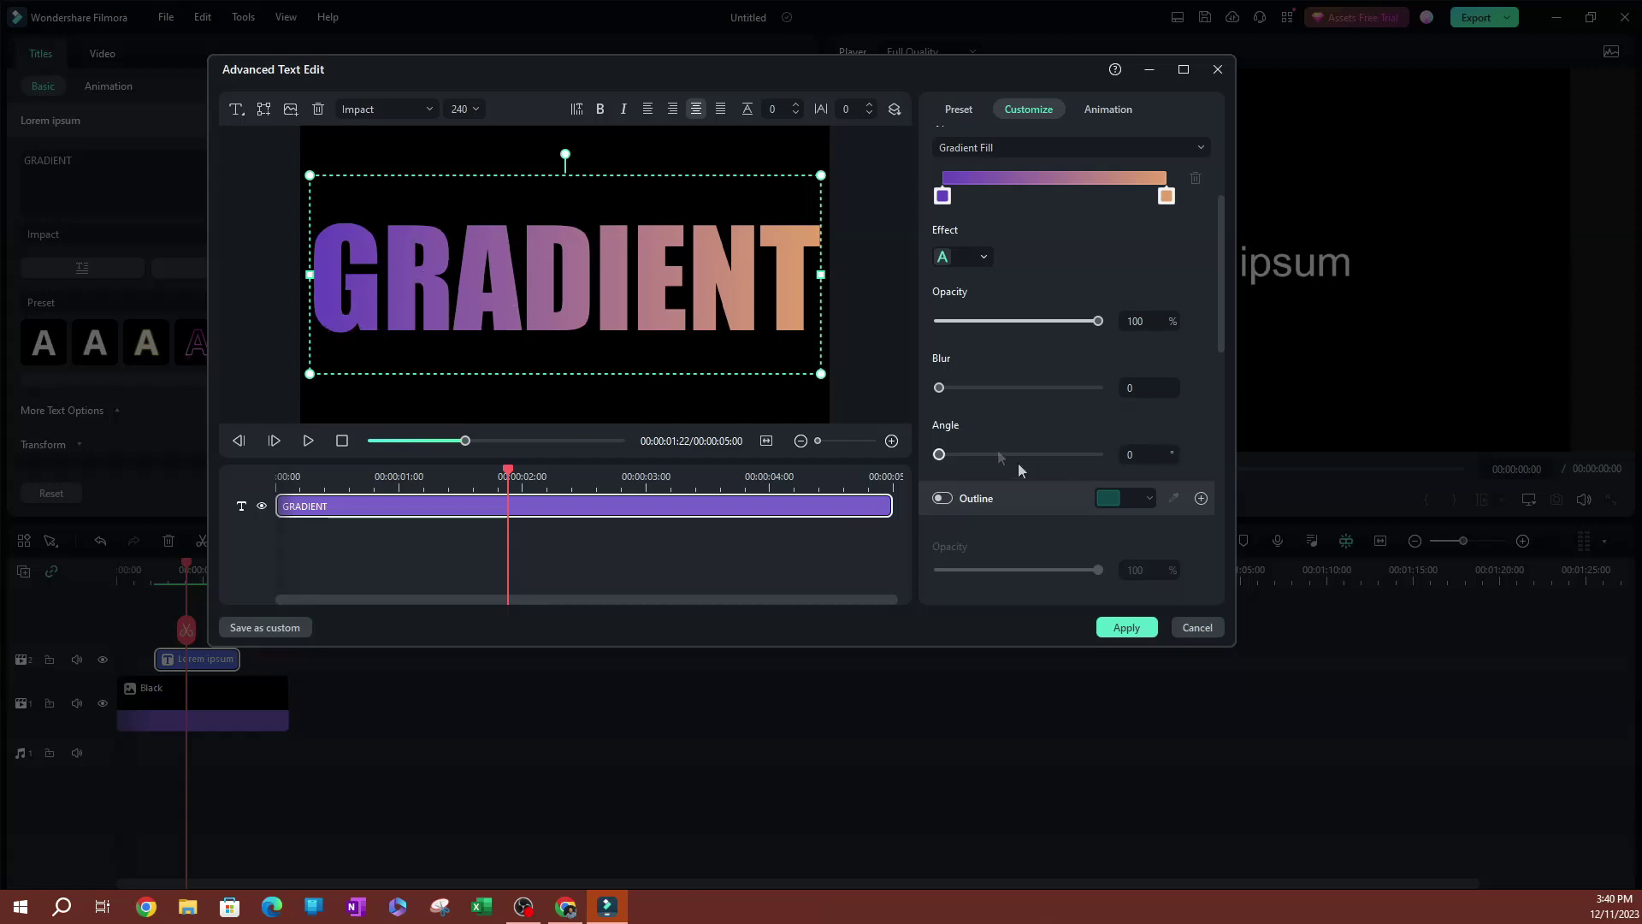
{"action": "left_click_drag", "start_coordinate": [938, 455], "coordinate": [1059, 456]}
{"action": "scroll", "coordinate": [1098, 436], "scroll_direction": "down", "scroll_amount": 2}
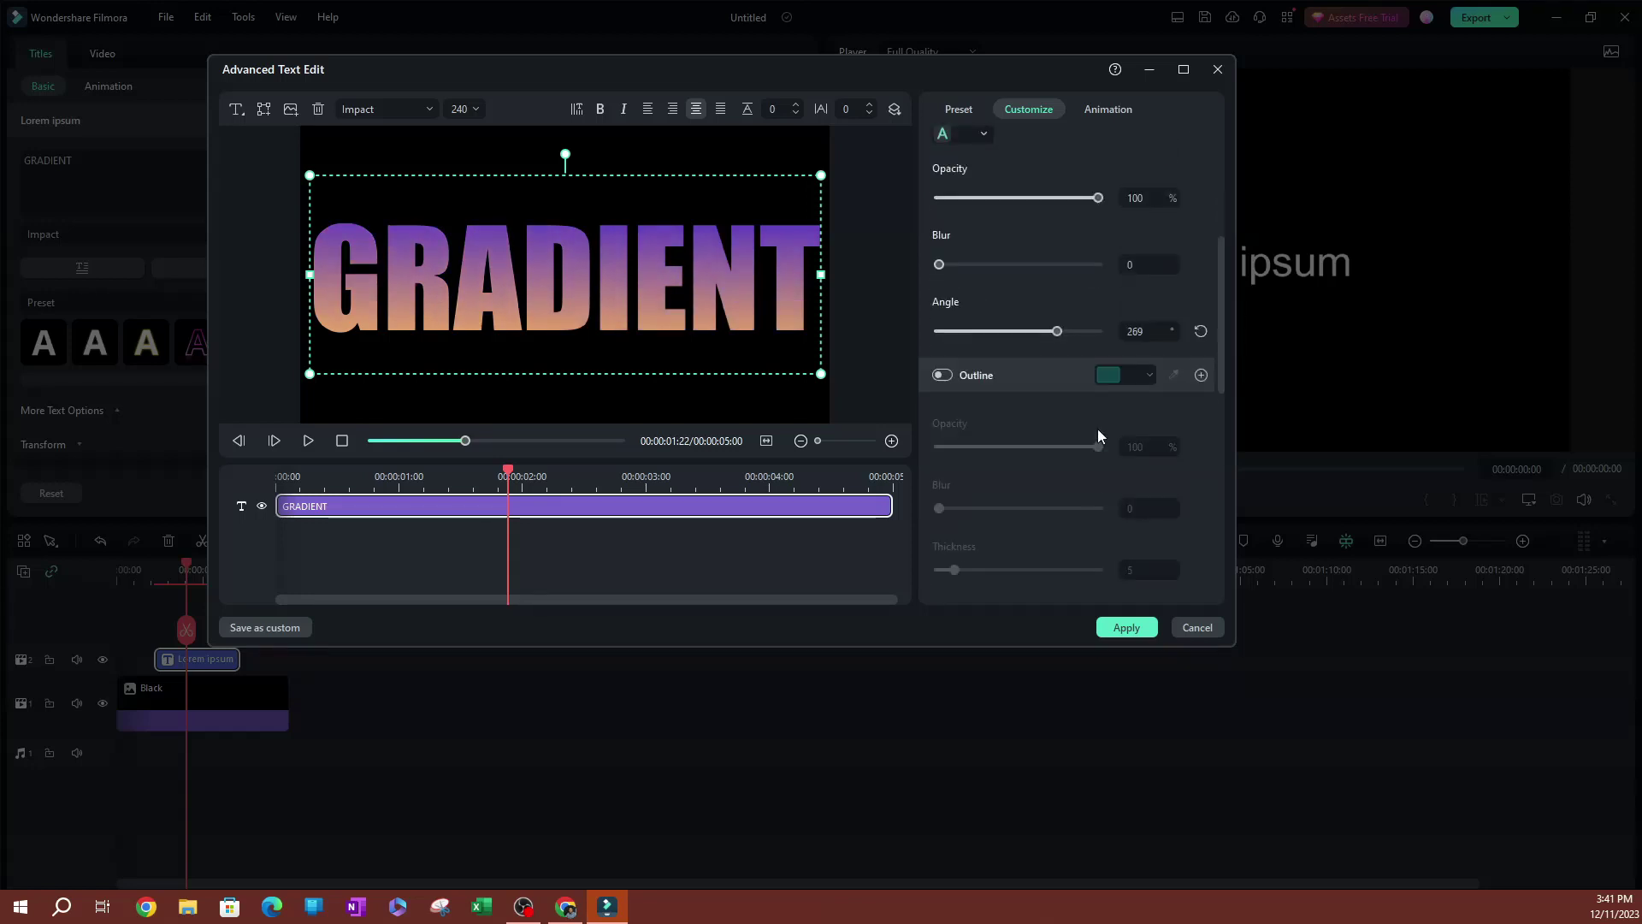
Apply the advanced text edits so the player shows GRADIENT's vertical purple-to-orange fill.
{"action": "scroll", "coordinate": [1097, 428], "scroll_direction": "up", "scroll_amount": 5}
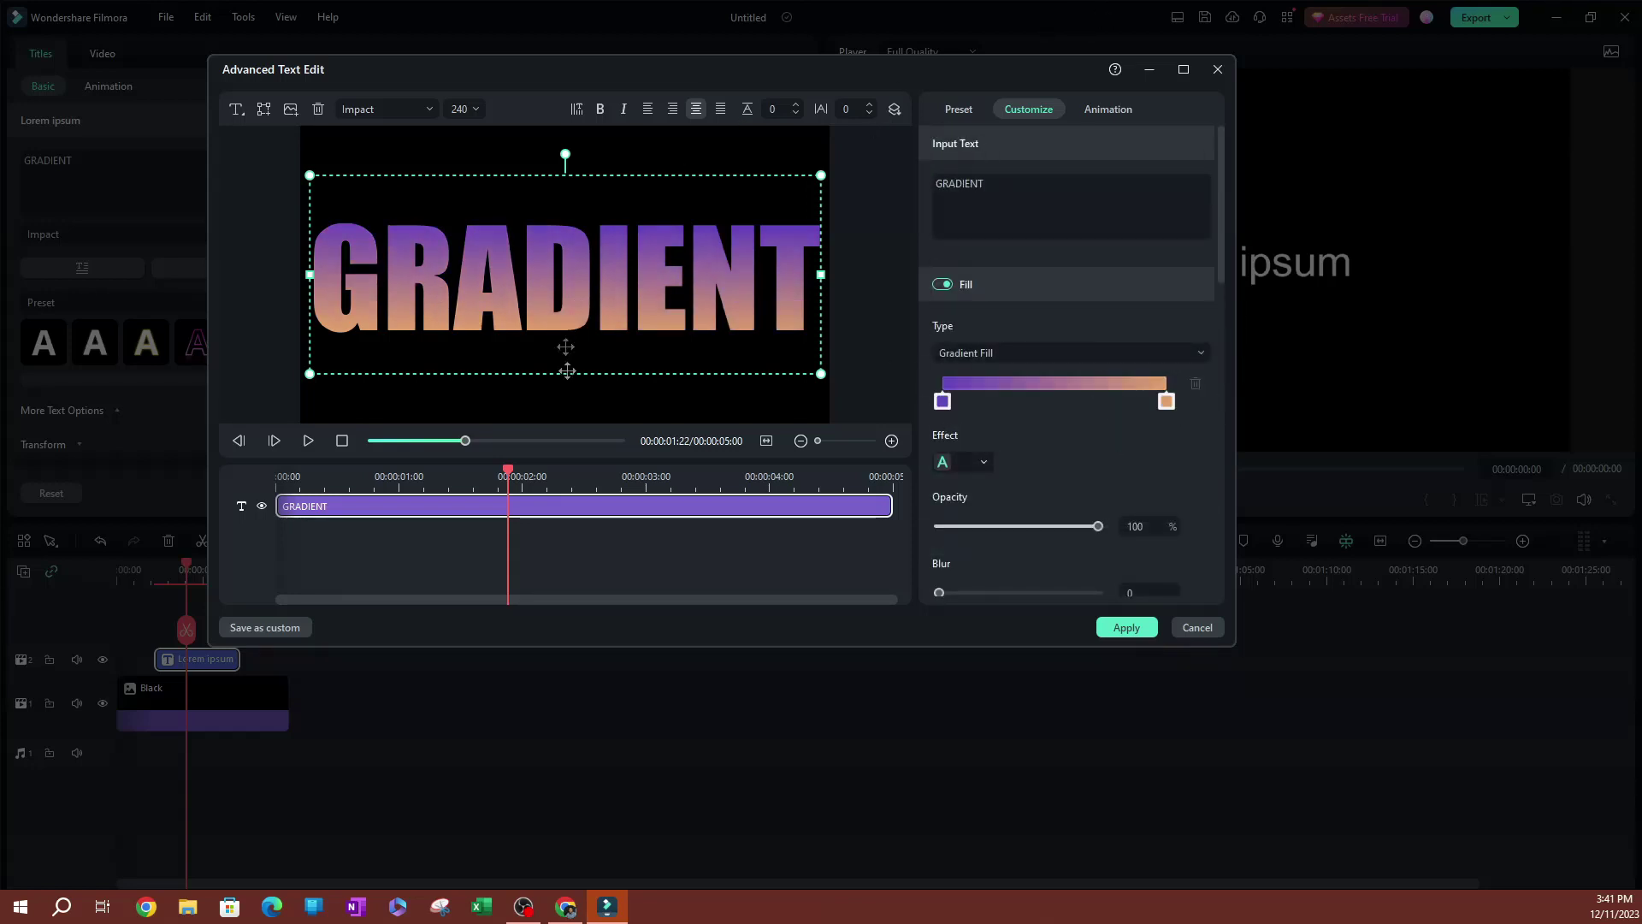
{"action": "left_click", "coordinate": [1127, 627]}
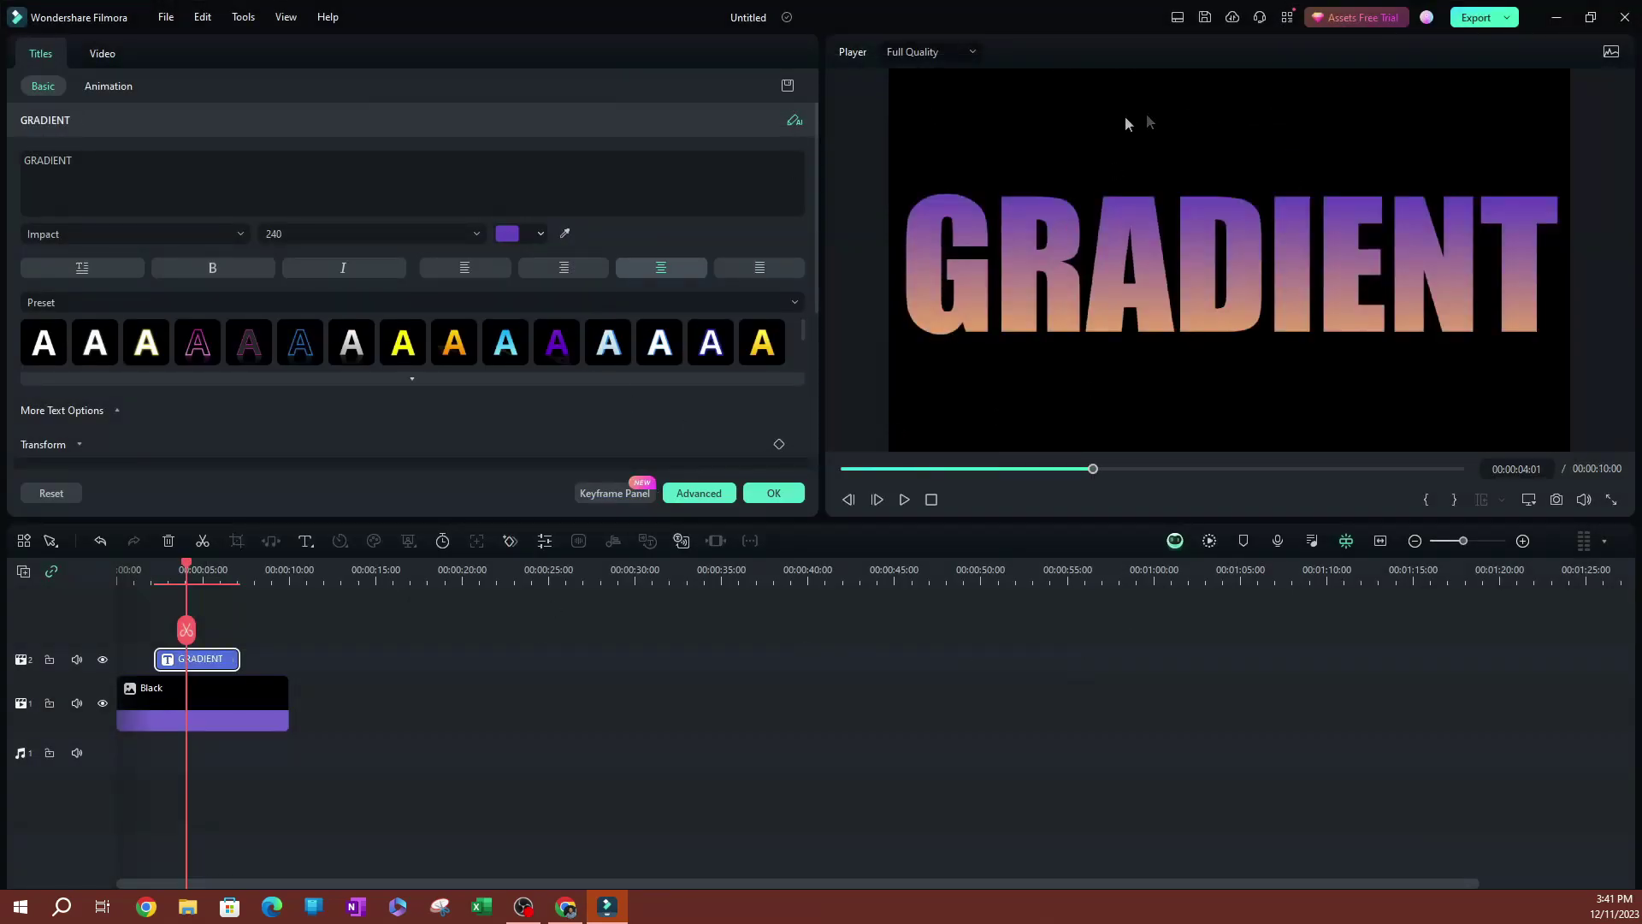